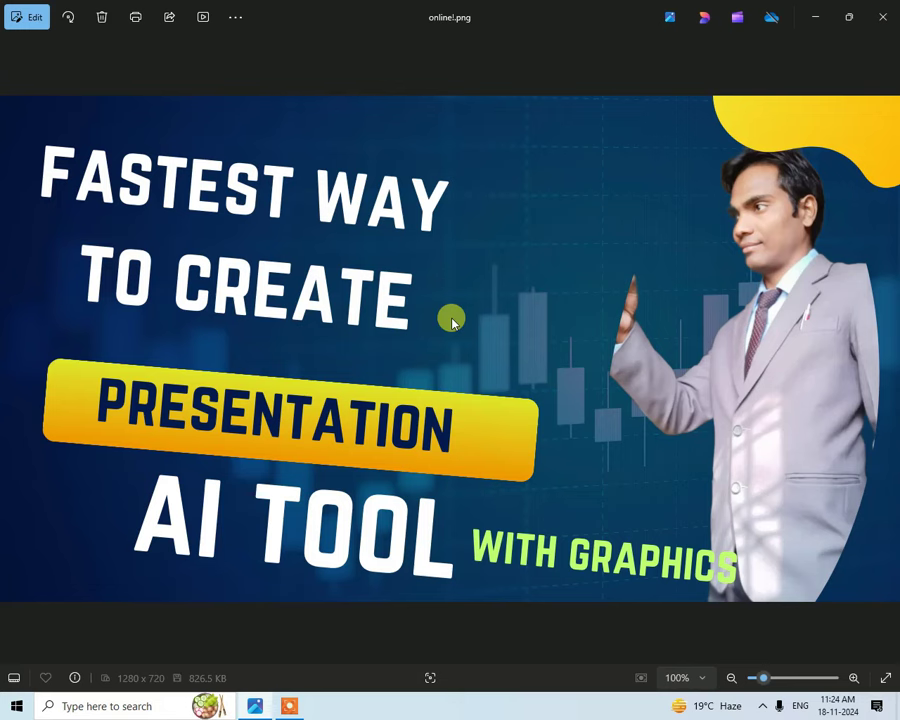
Launch Google Chrome from the Run dialog with the user's own profile.
key("super+d")
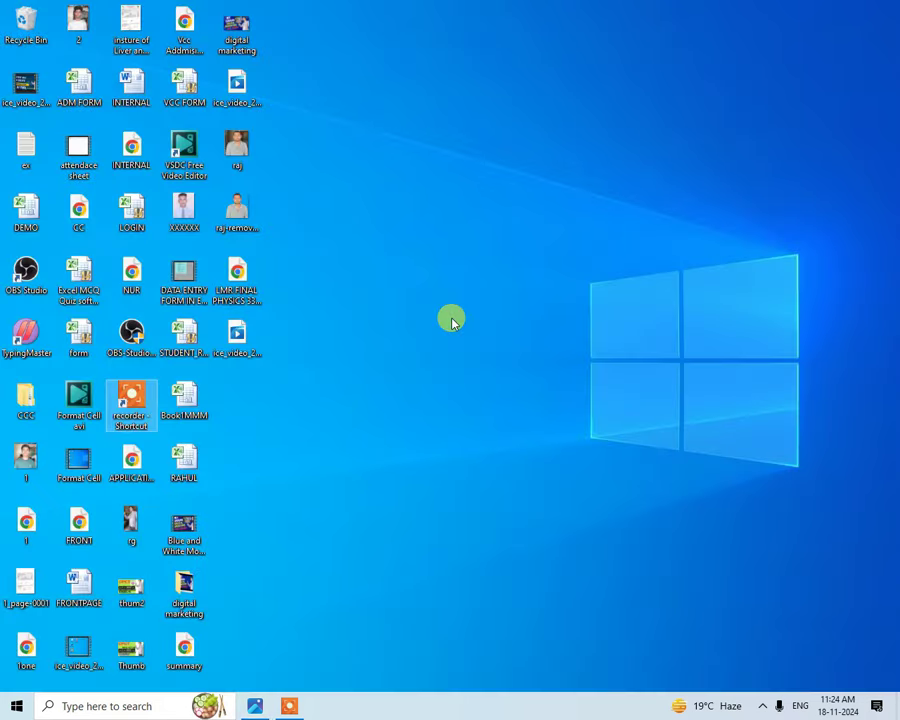
key("super+r")
type("chrom")
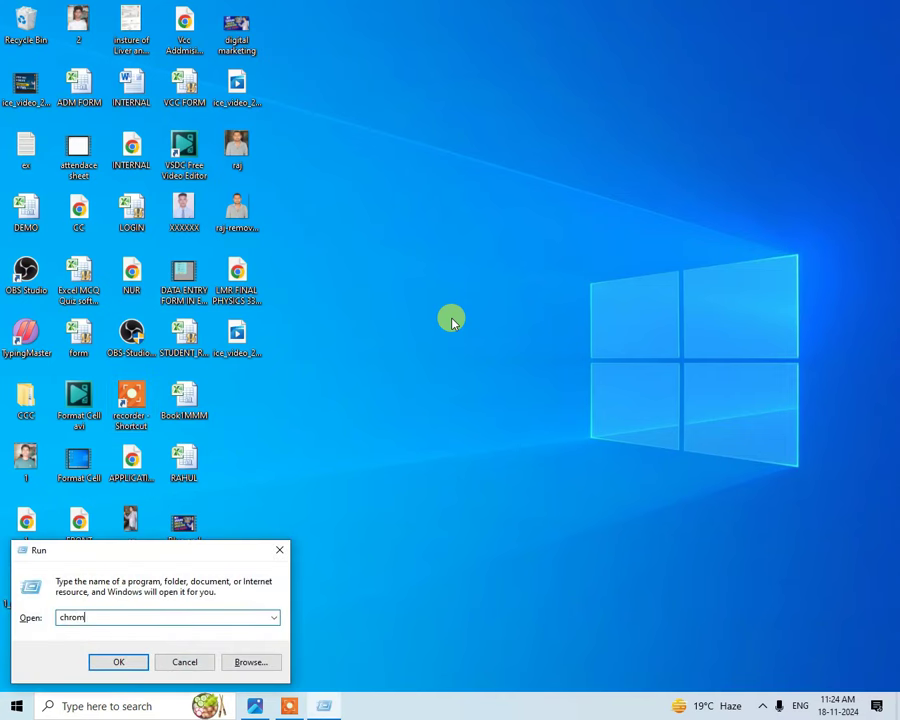
key("Return")
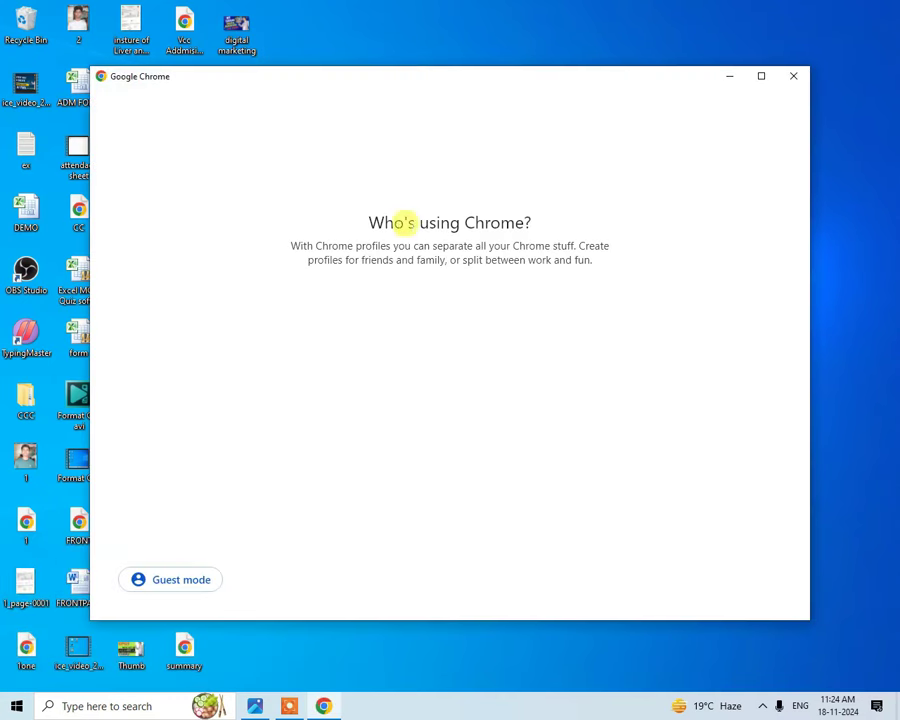
left_click(476, 410)
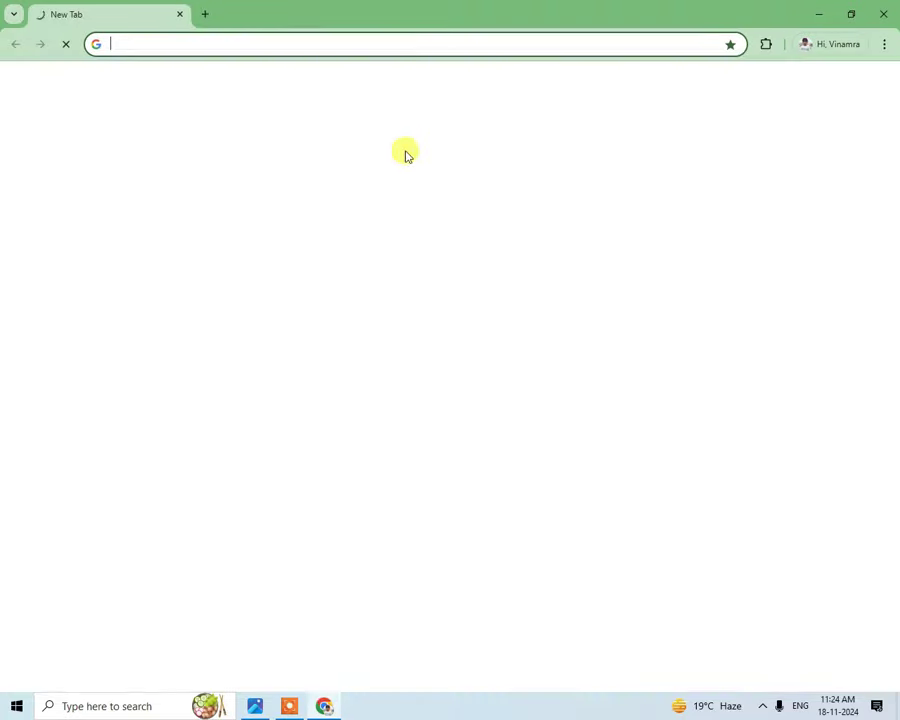
Search Google for 'claude ai' from the address bar.
type("c")
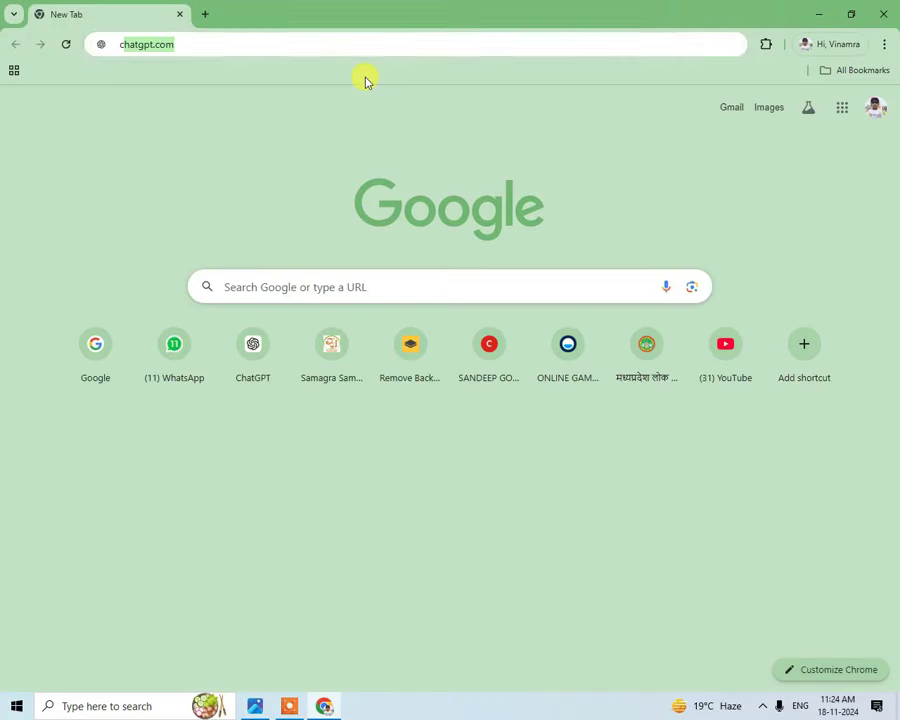
type("l")
key("BackSpace")
key("BackSpace")
type("cl")
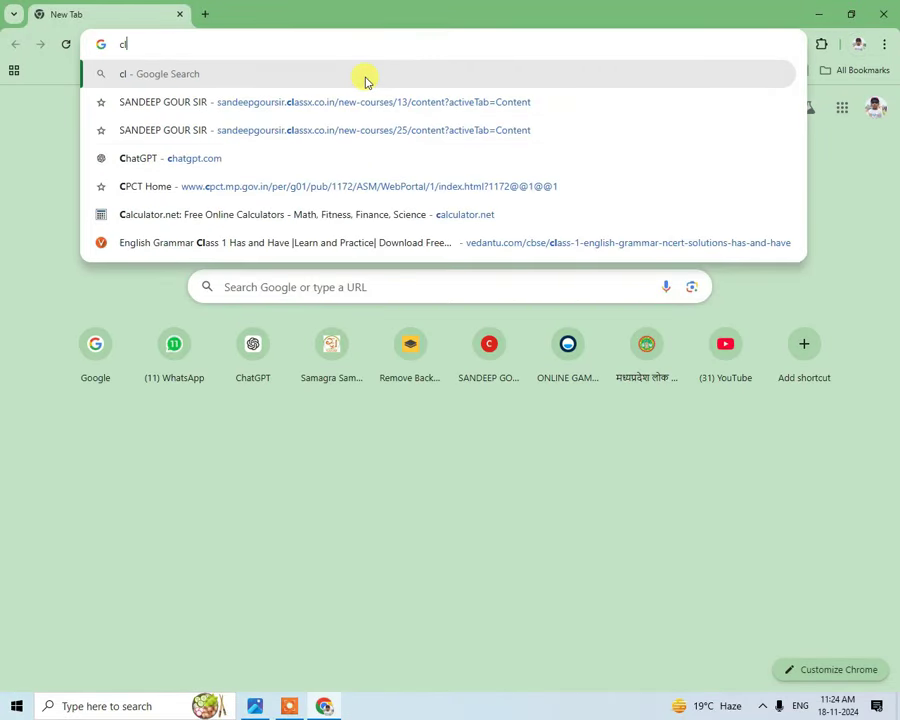
key("BackSpace")
key("BackSpace")
type("c")
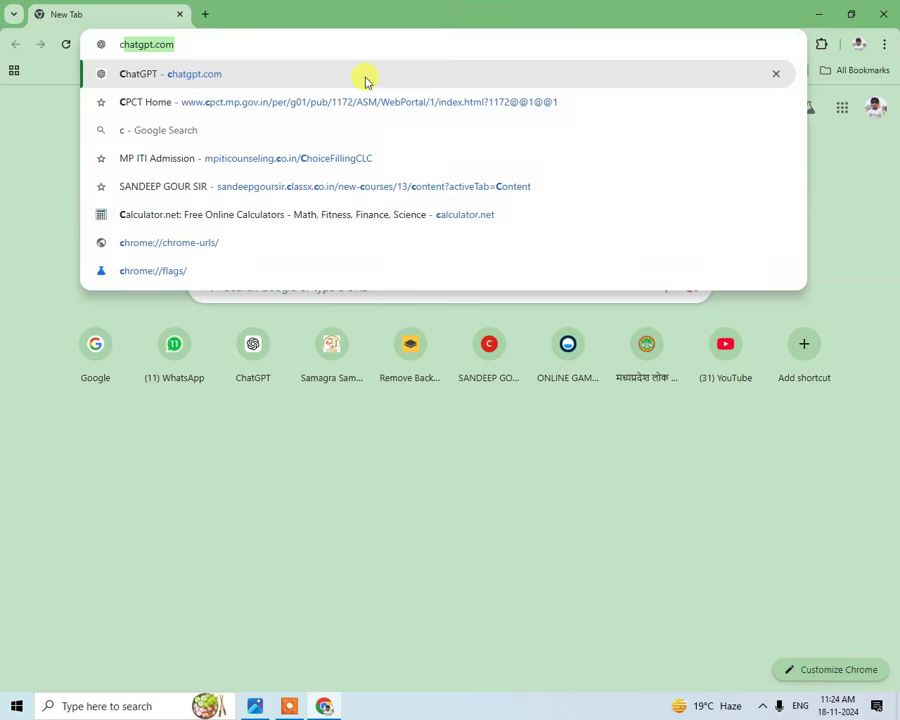
key("BackSpace")
type("lu")
key("BackSpace")
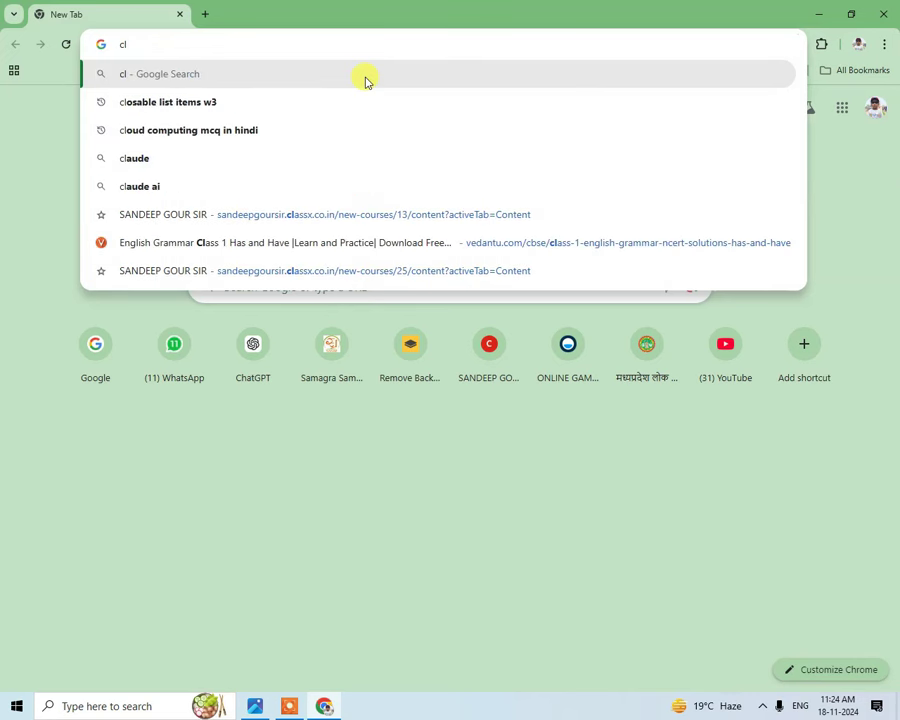
type("ou")
key("BackSpace")
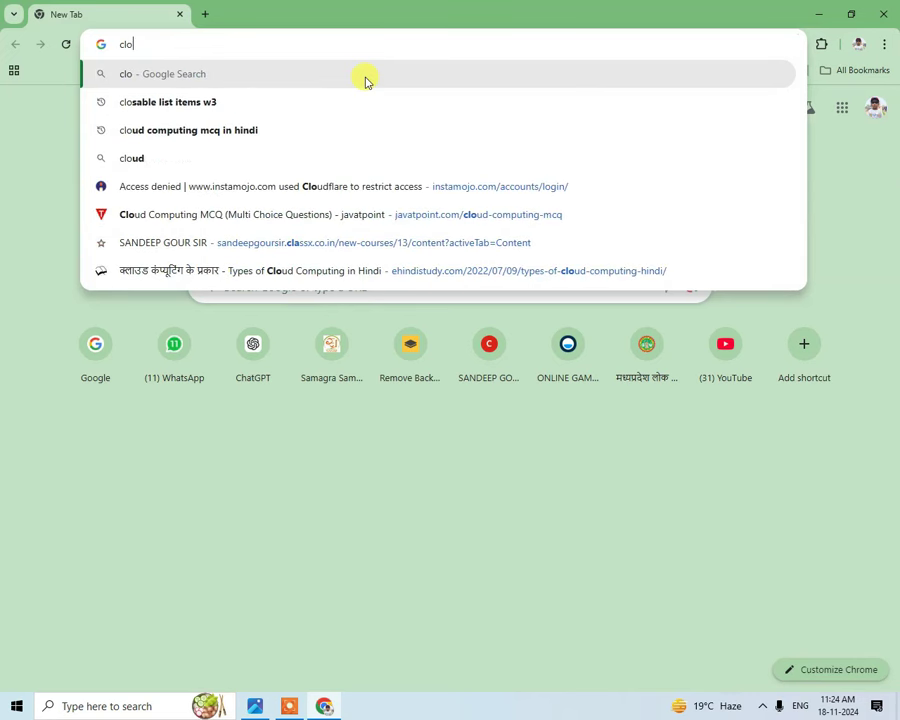
key("BackSpace")
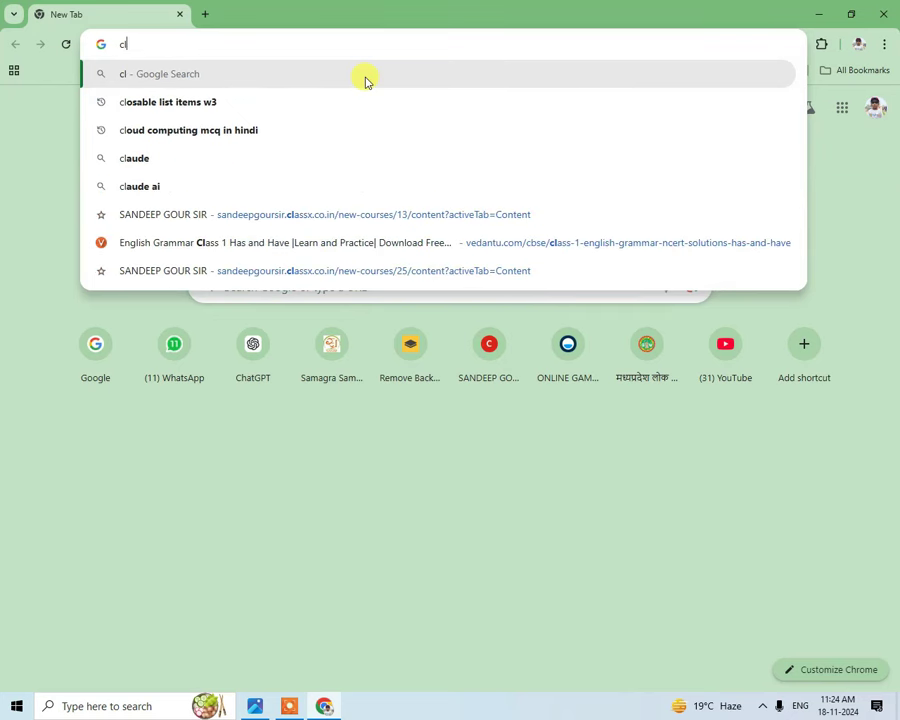
type("ude")
key("Down")
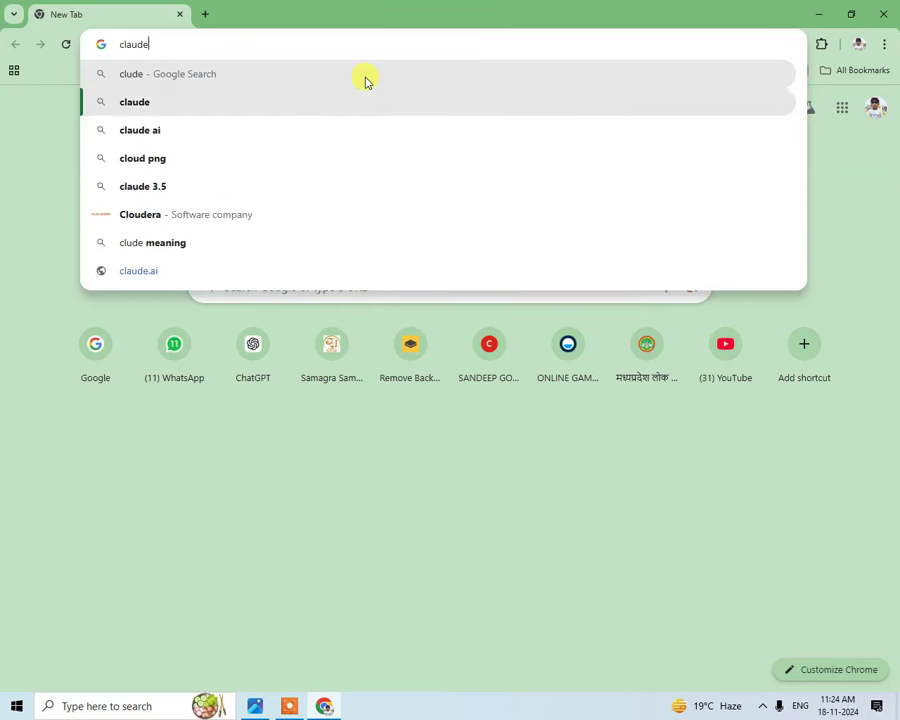
key("Down")
key("Return")
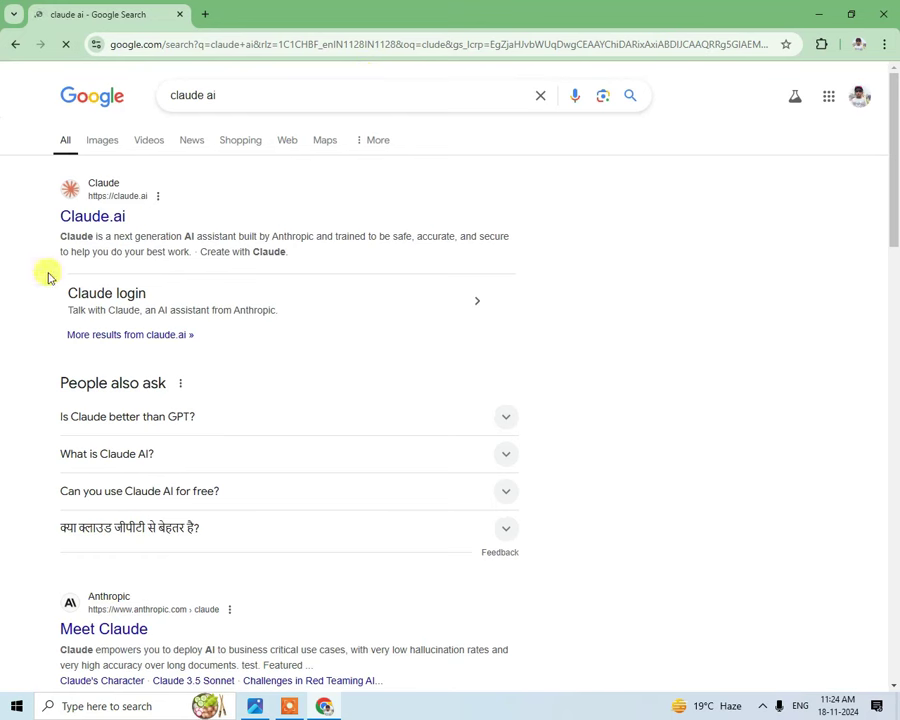
Open the Claude.ai result and sign in with the Google account in a full-screen window.
left_click(106, 217)
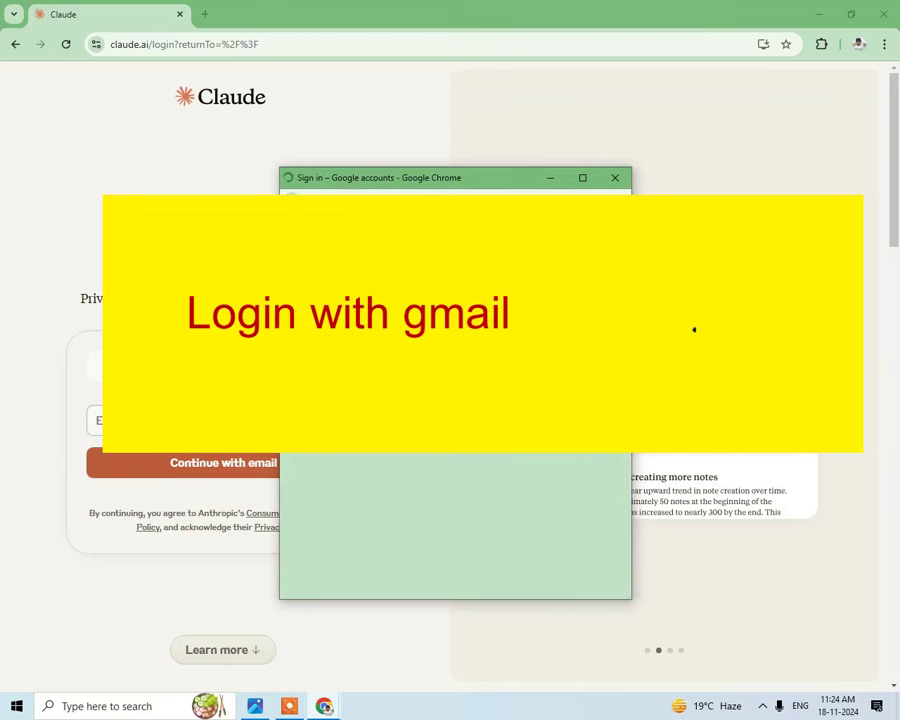
left_click(584, 179)
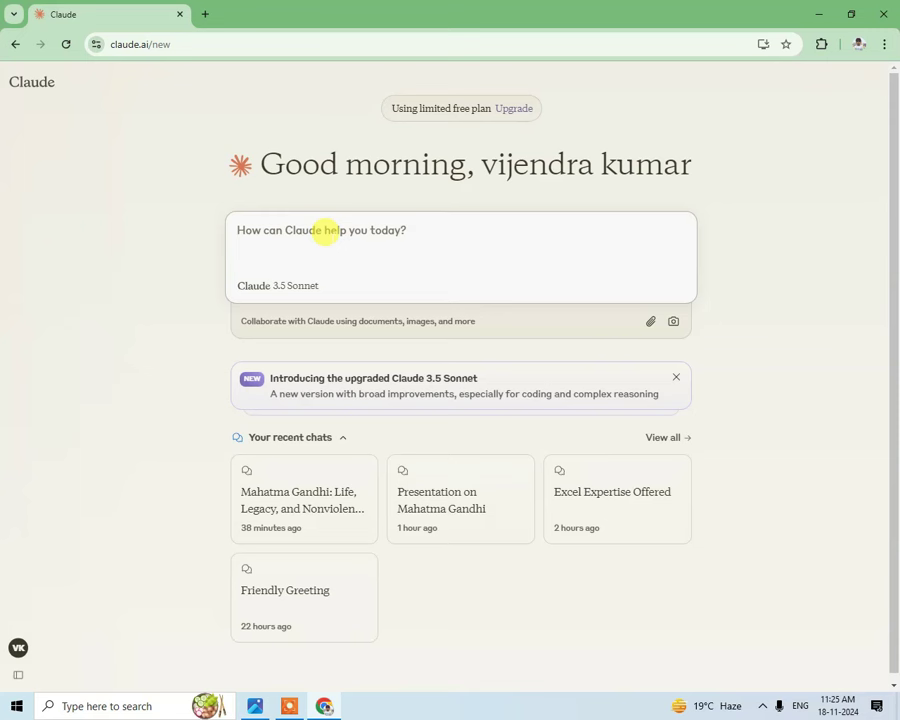
Send Claude the request 'power point presentation on mahatma gandhi' without the trailing 10.
type("po")
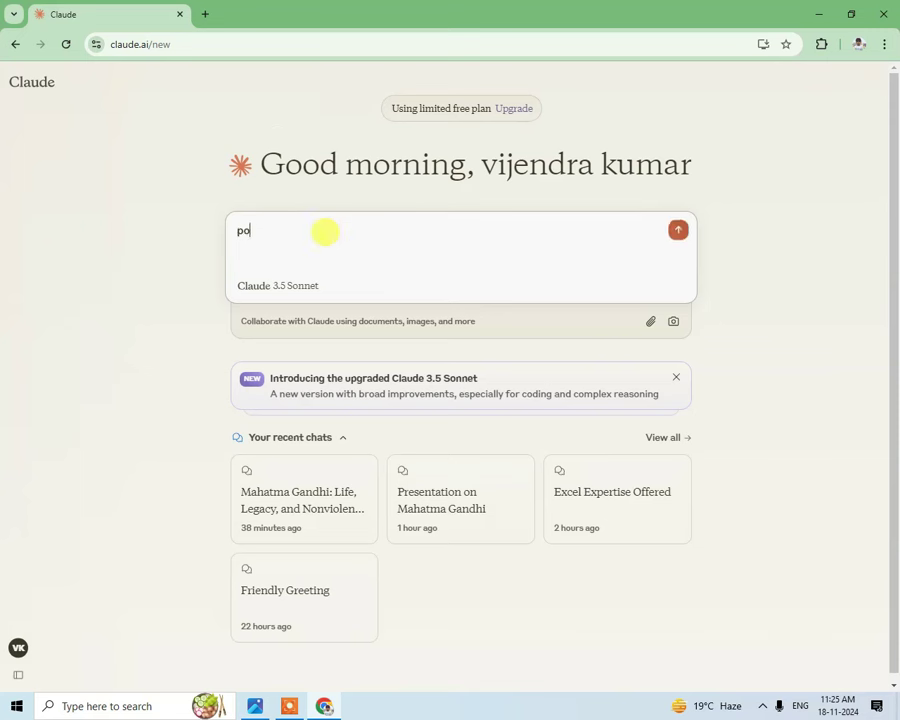
type("wer point pre")
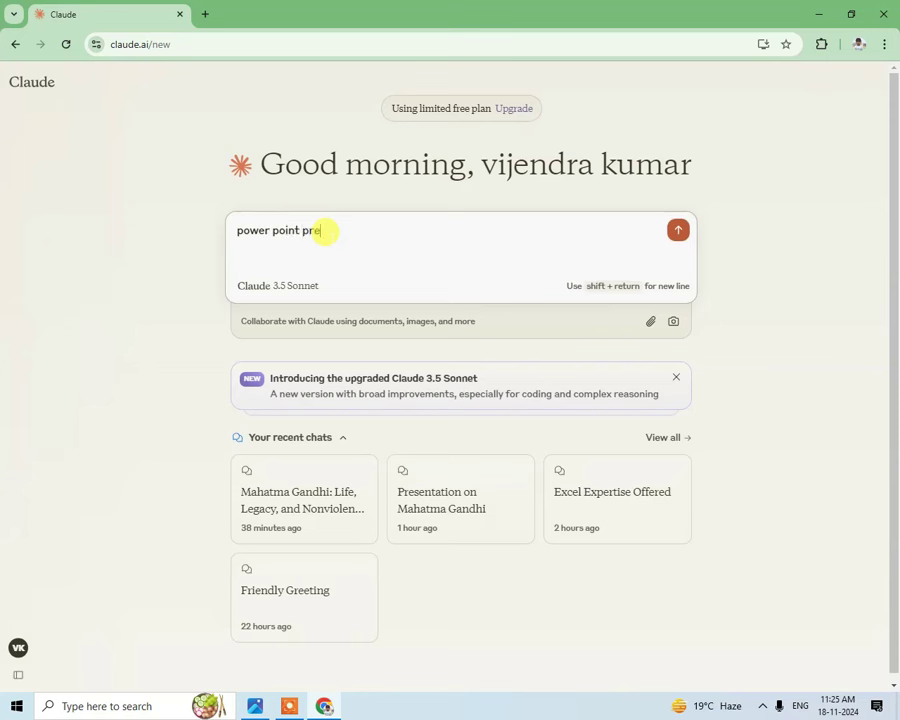
type("atino")
type("n on")
type(" mahat")
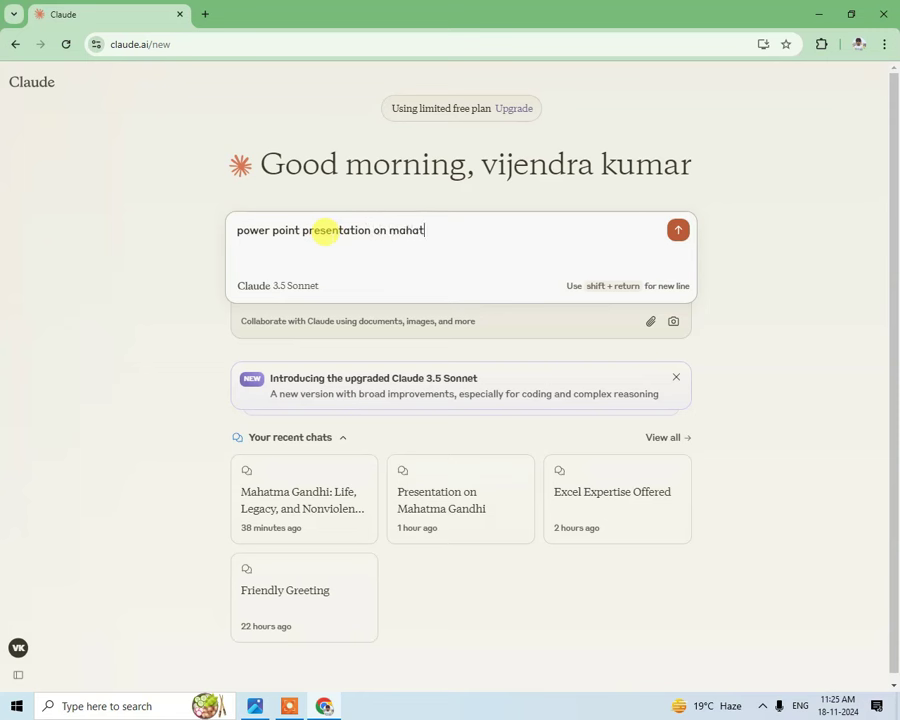
type("ma ga")
type("ndhi")
type(" 10")
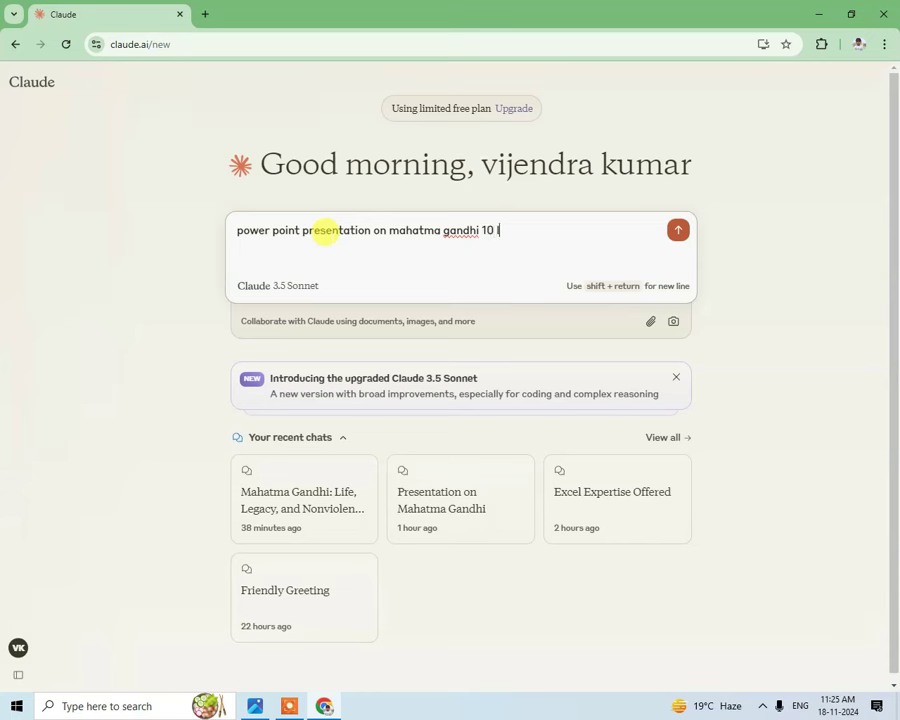
key("BackSpace")
key("BackSpace")
key("BackSpace")
key("BackSpace")
left_click(678, 230)
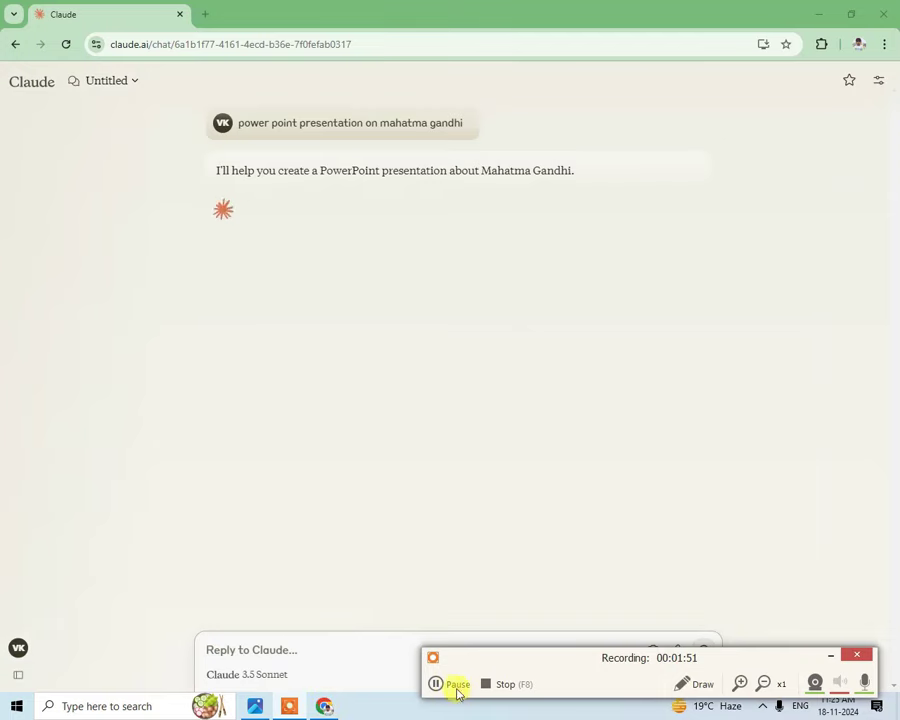
Scroll through the 10-slide 'Mahatma Gandhi - Father of the Indian Nation' outline and copy its contents.
left_click(456, 686)
left_click(840, 680)
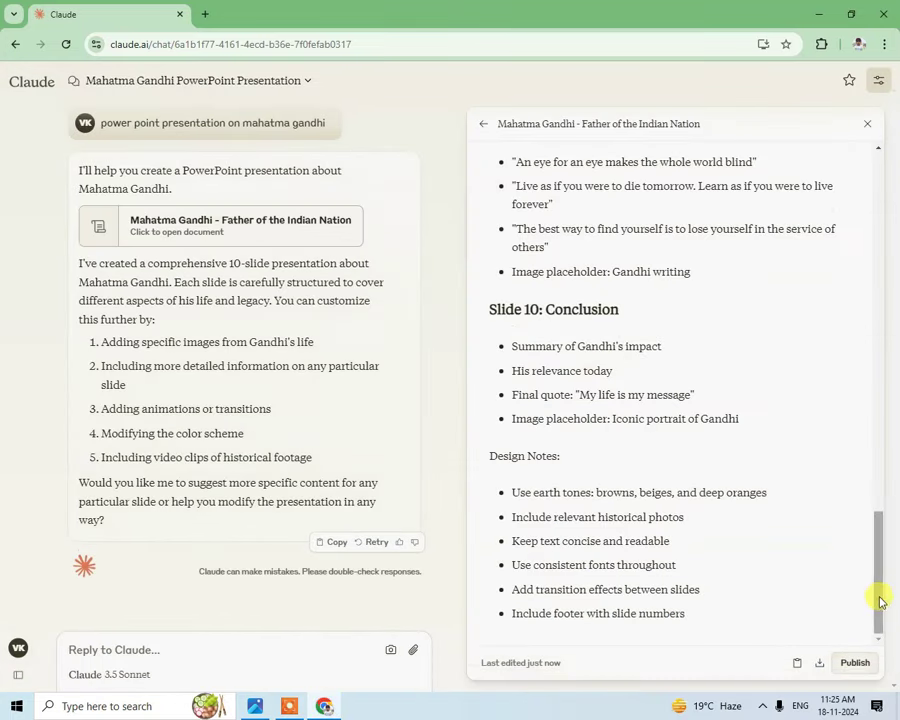
left_click_drag(878, 597, 873, 241)
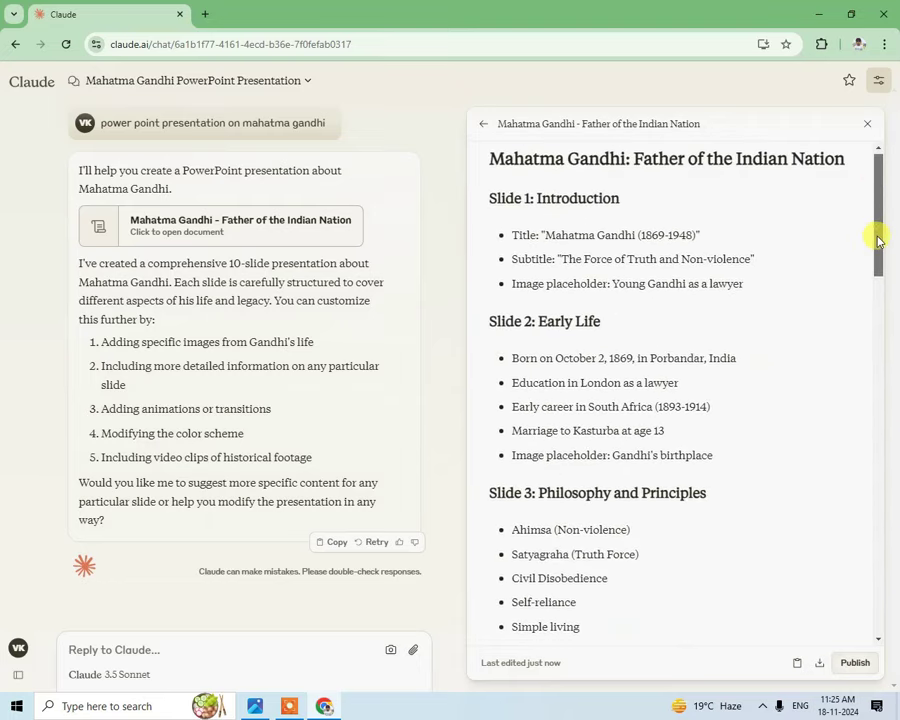
mouse_move(873, 241)
left_mouse_down()
mouse_move(874, 627)
mouse_move(856, 203)
mouse_move(876, 620)
left_mouse_up()
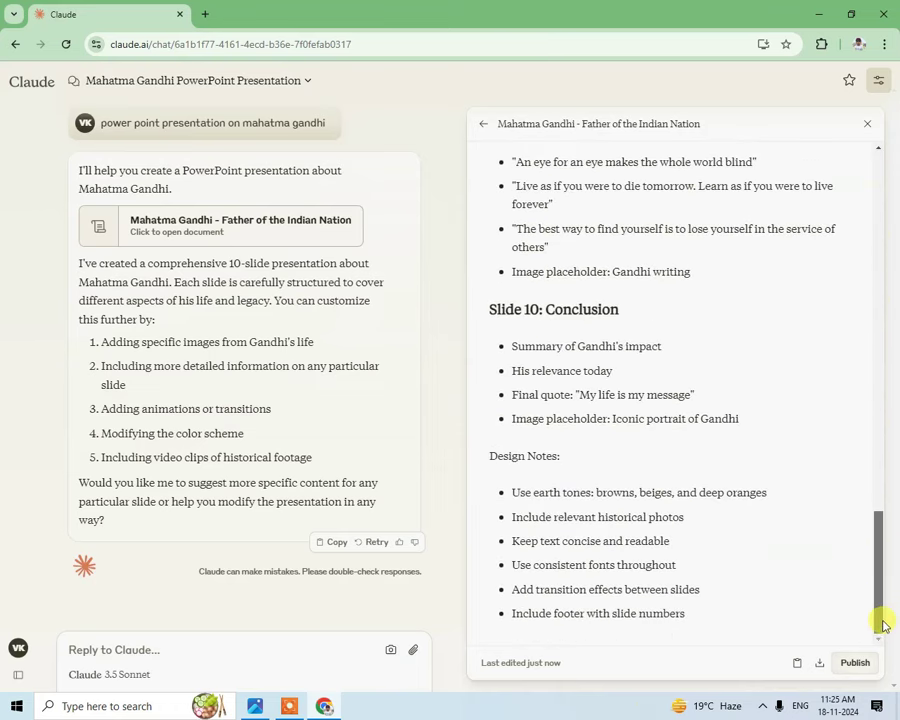
left_click(799, 664)
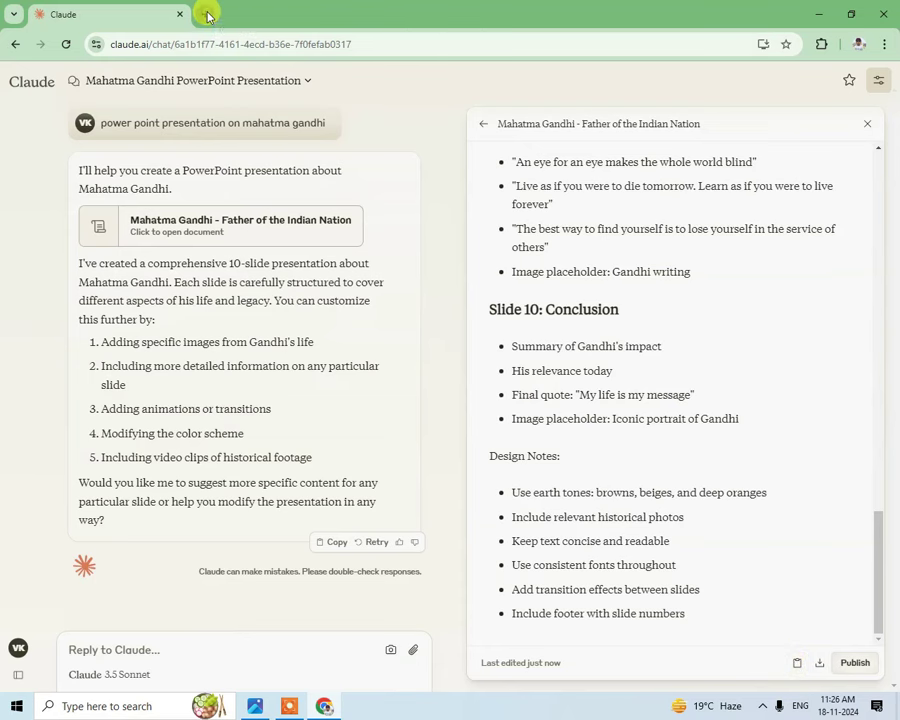
Load gamma.app in a new browser tab.
left_click(208, 14)
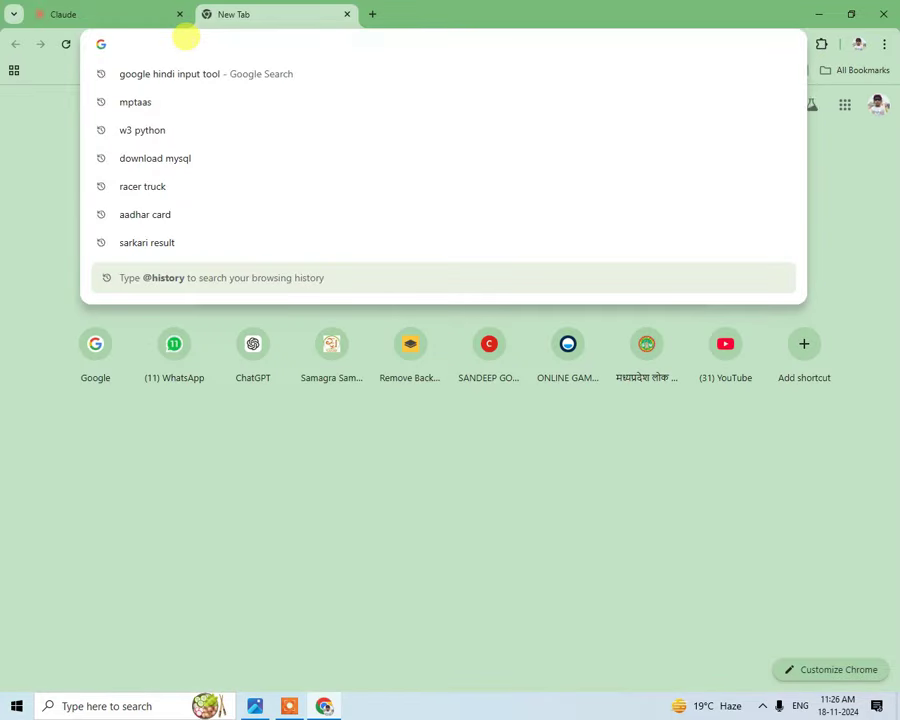
type("ga")
key("BackSpace")
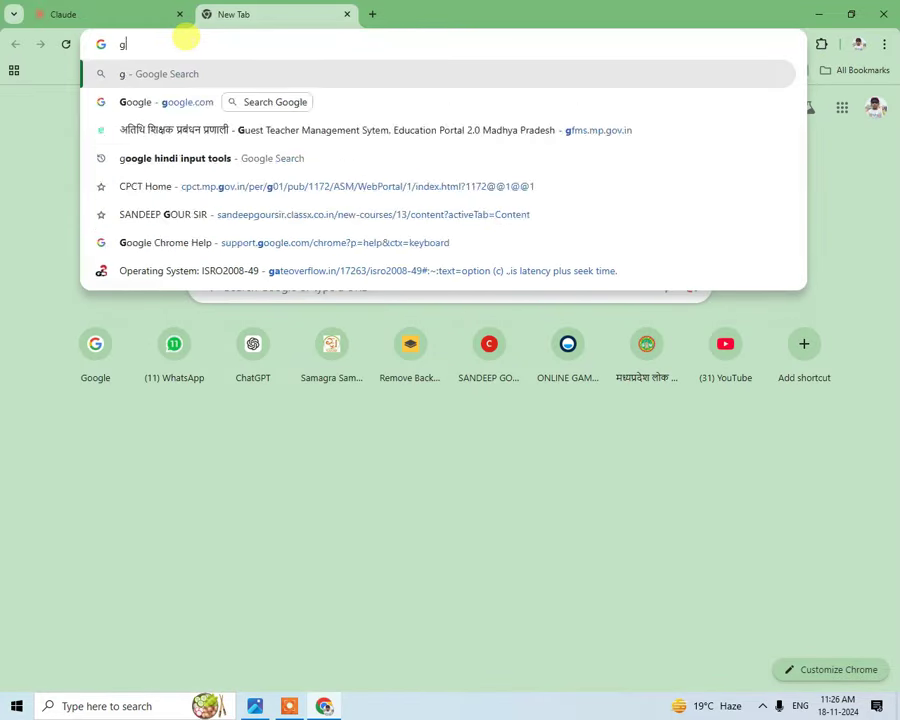
type("a")
key("BackSpace")
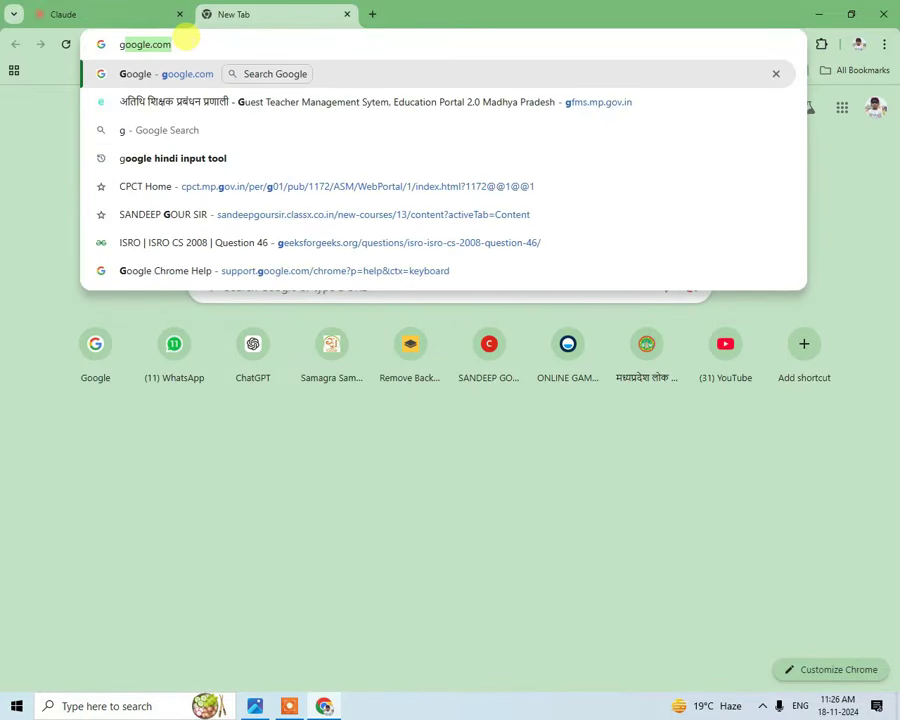
type("m")
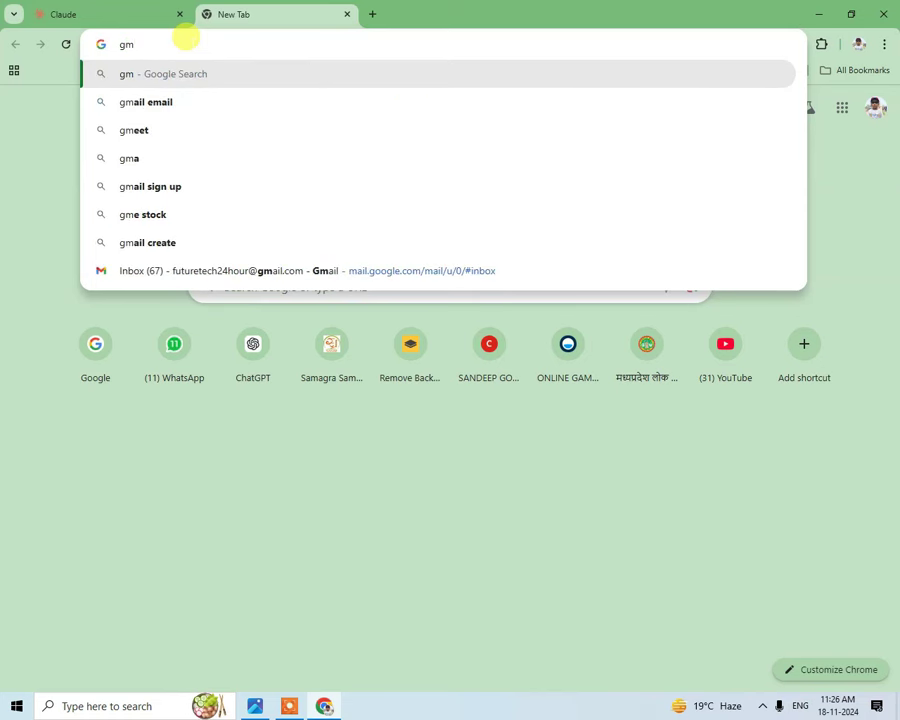
key("BackSpace")
key("BackSpace")
type("gam")
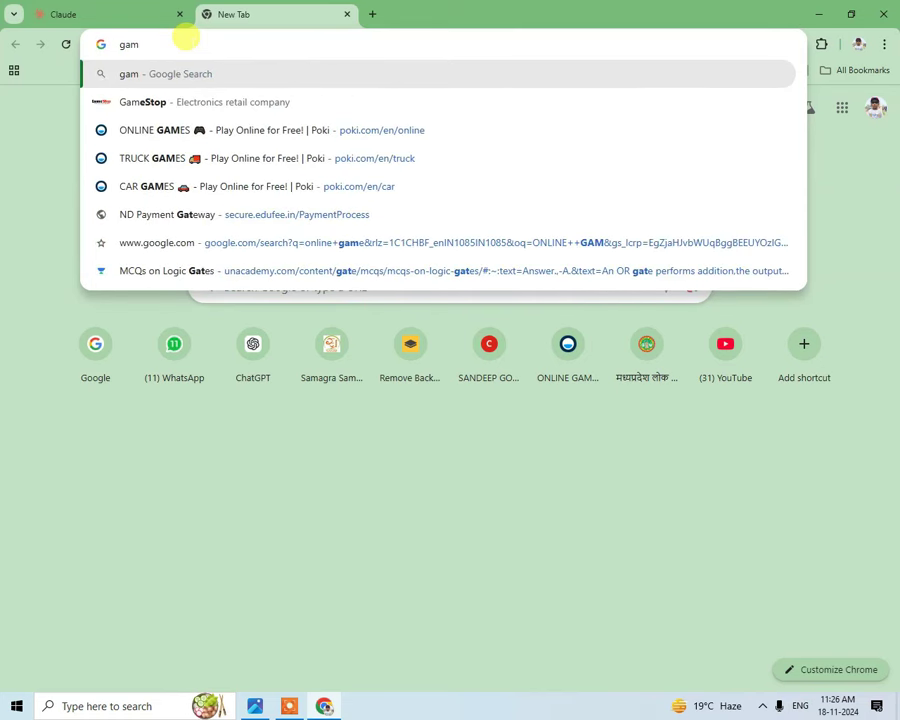
type("a")
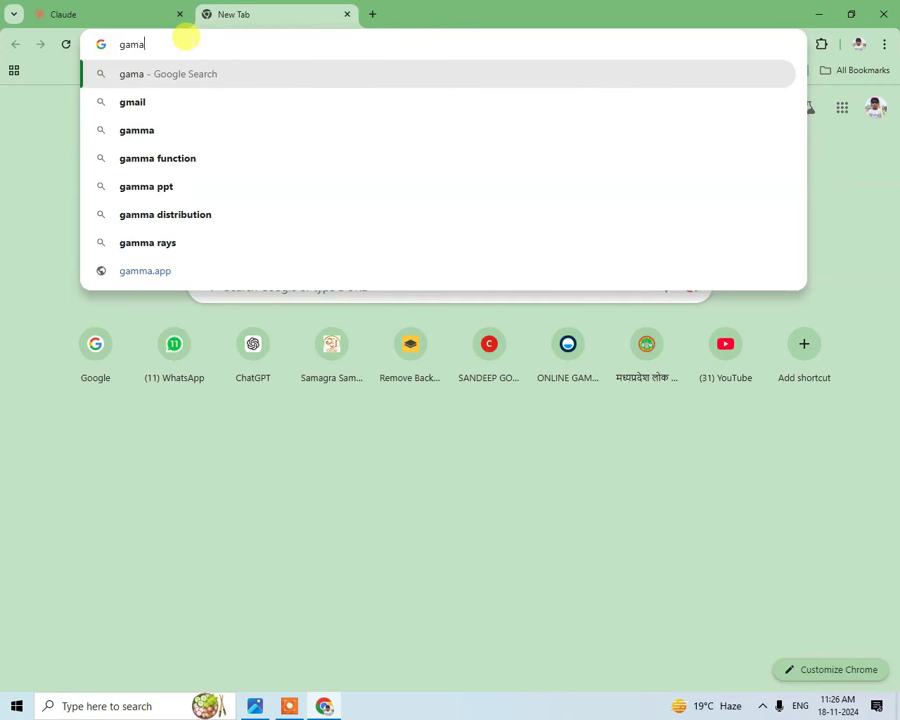
key("Down")
key("Down")
type(".")
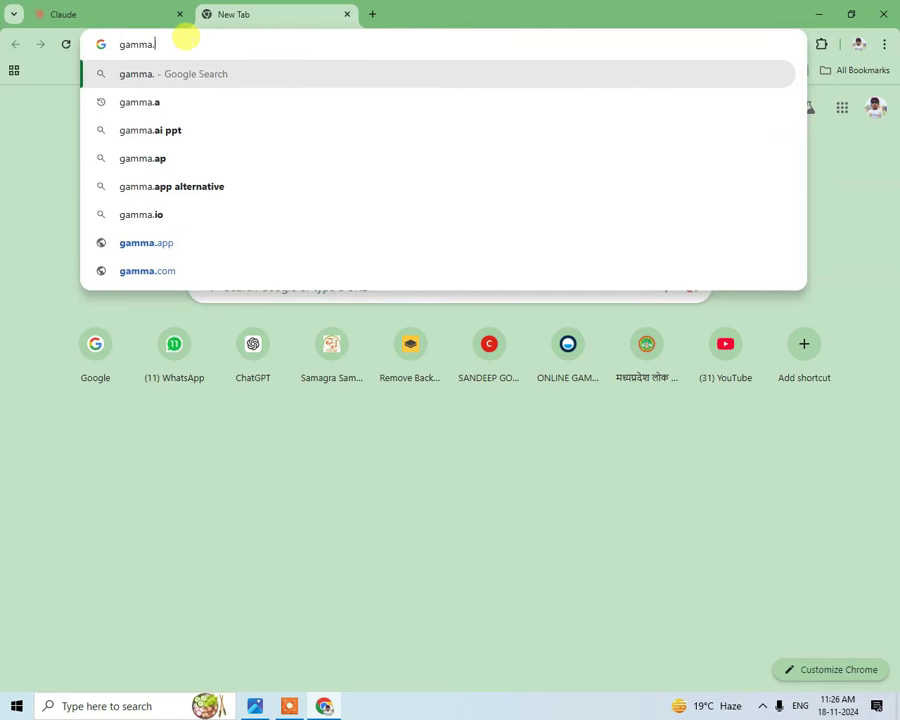
type("app")
key("Return")
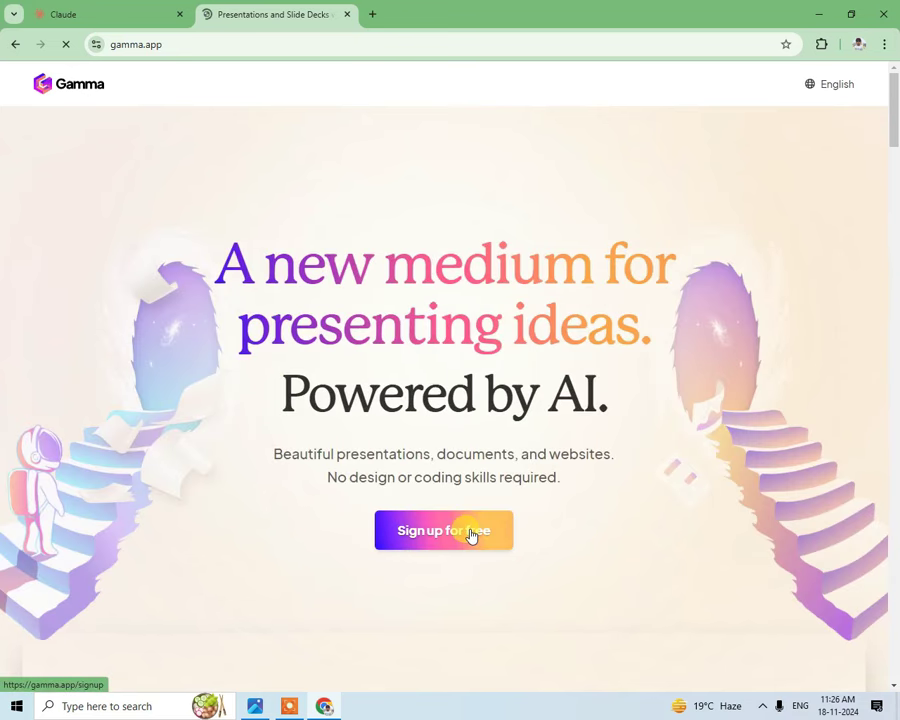
Begin Gamma's free sign-up, then open Gmail via google.com to retrieve the login email.
left_click(470, 535)
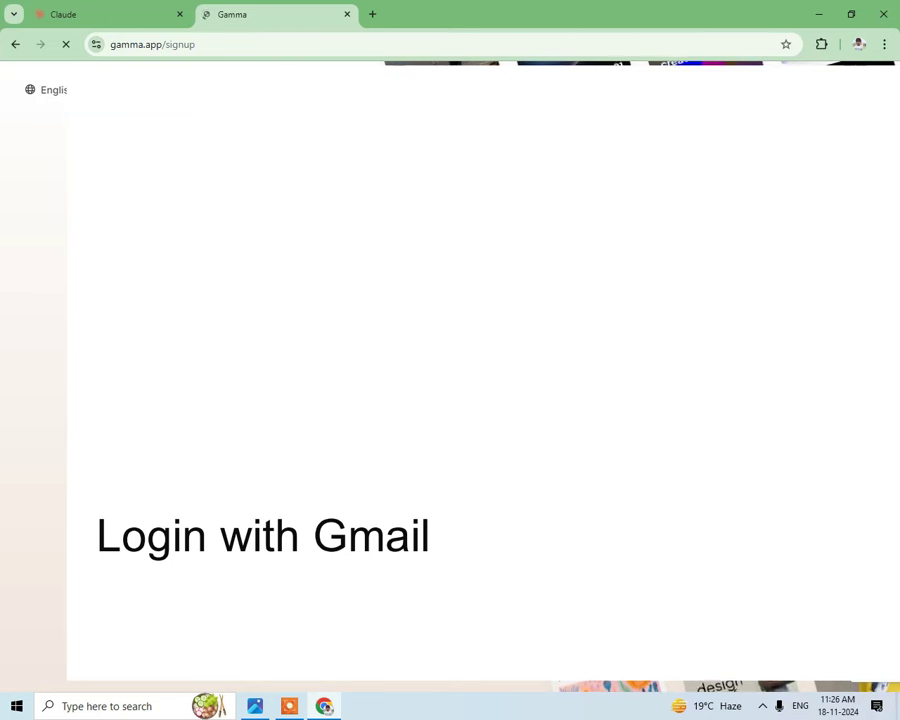
left_click(376, 16)
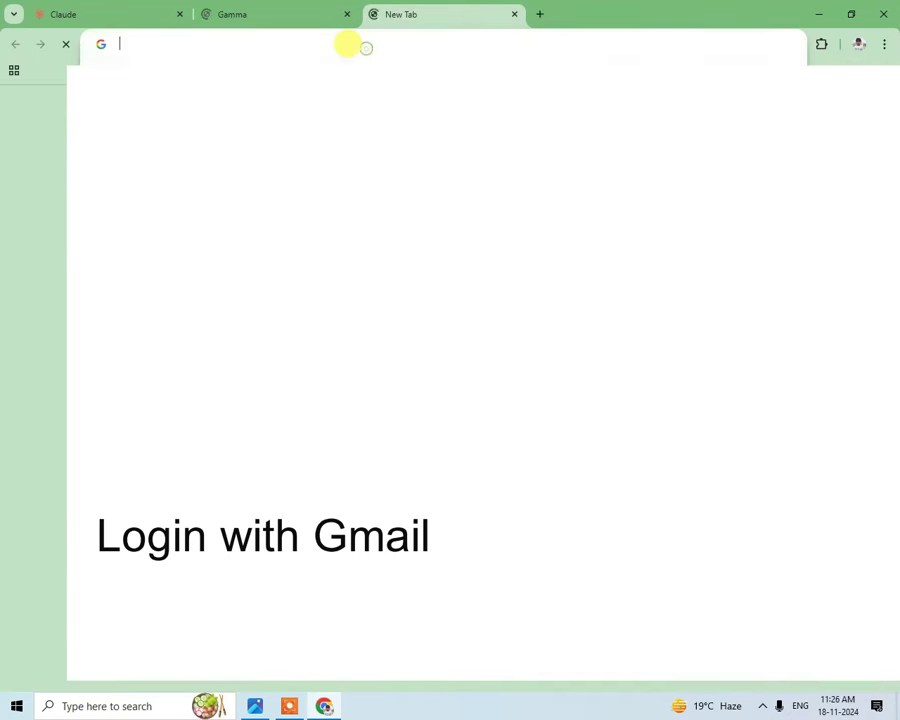
type("google.com")
key("Return")
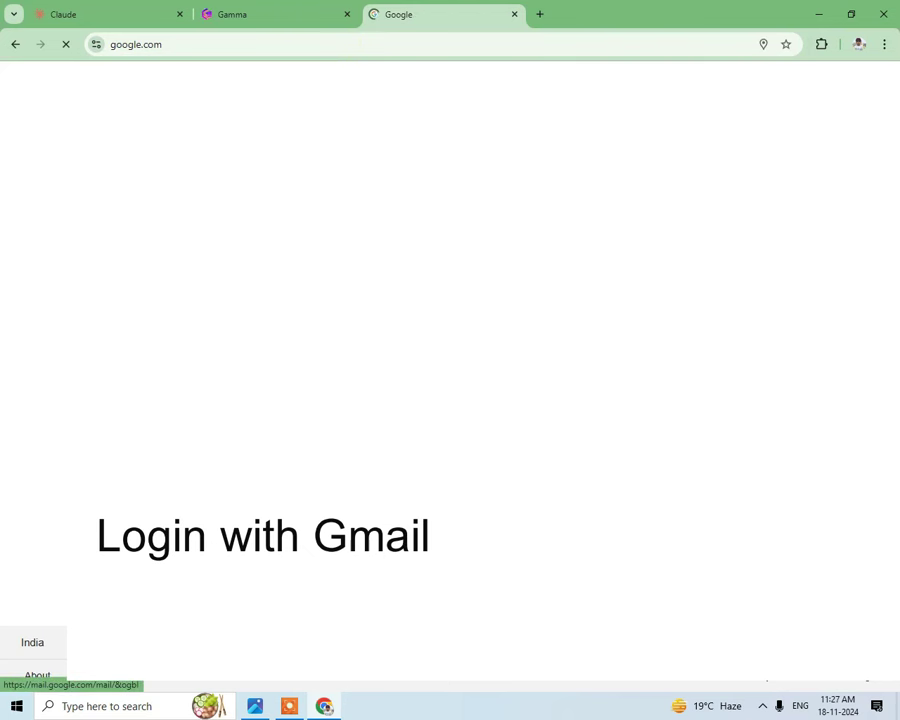
left_click(768, 76)
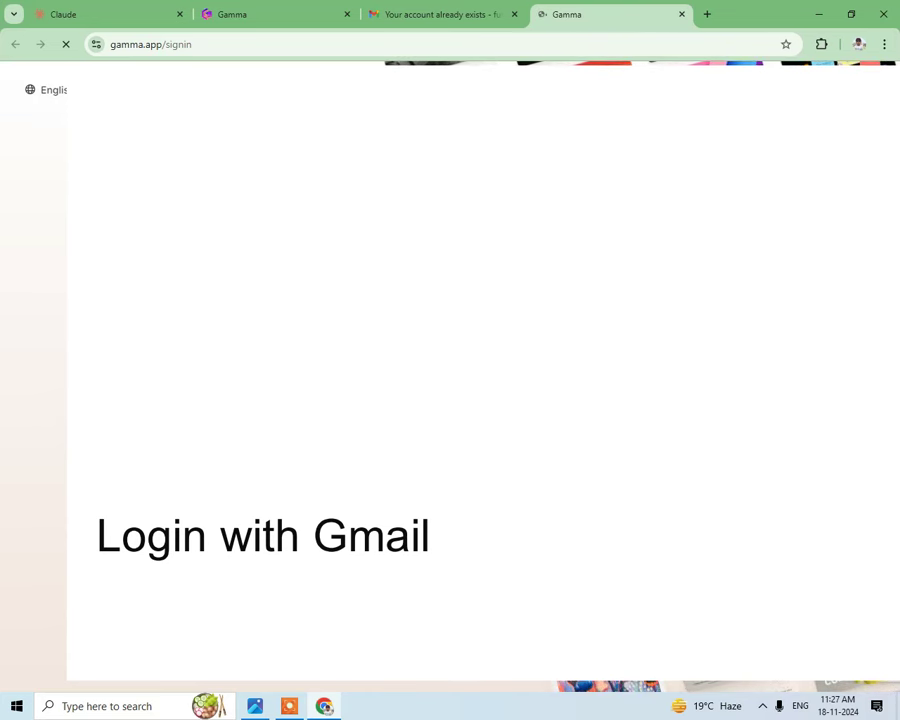
Complete the Gamma sign-in until the Gammas dashboard with the email opt-in prompt appears.
key("super+r")
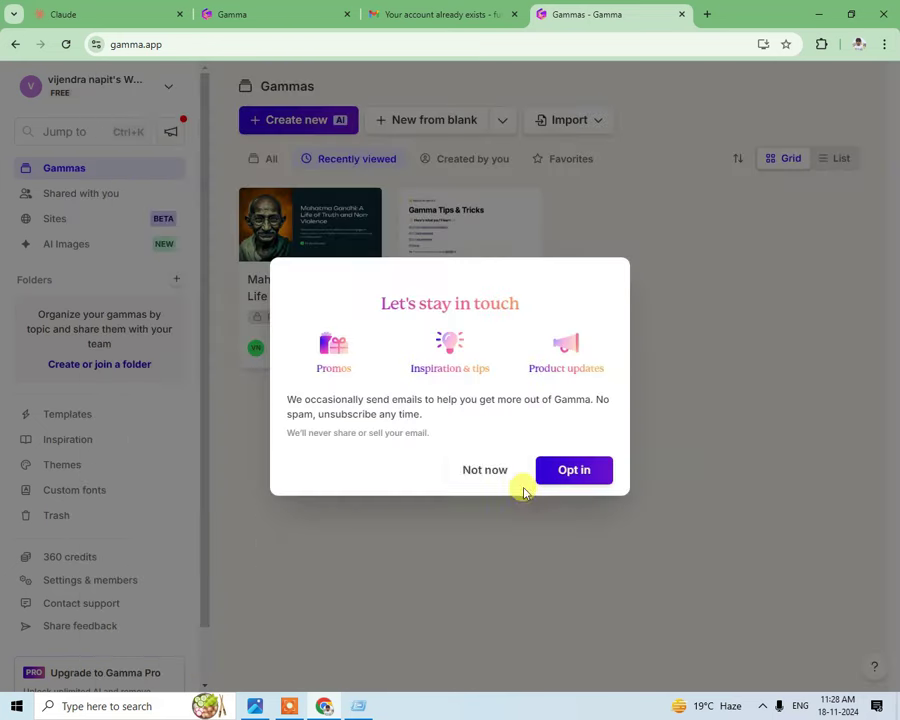
Dismiss the email opt-in with Not now and start a new gamma from pasted text.
left_click(424, 476)
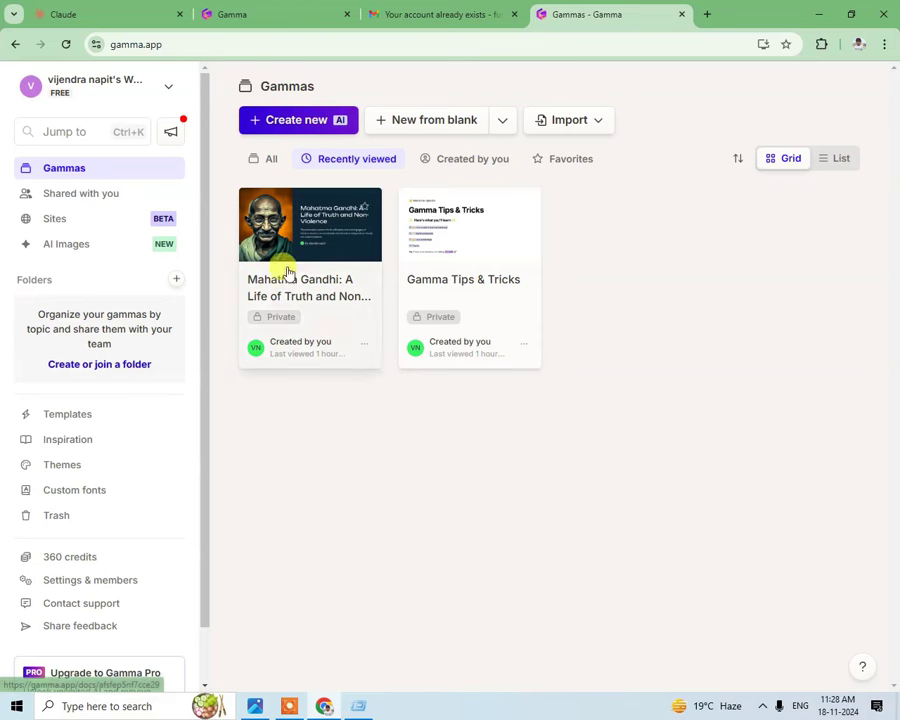
left_click(294, 121)
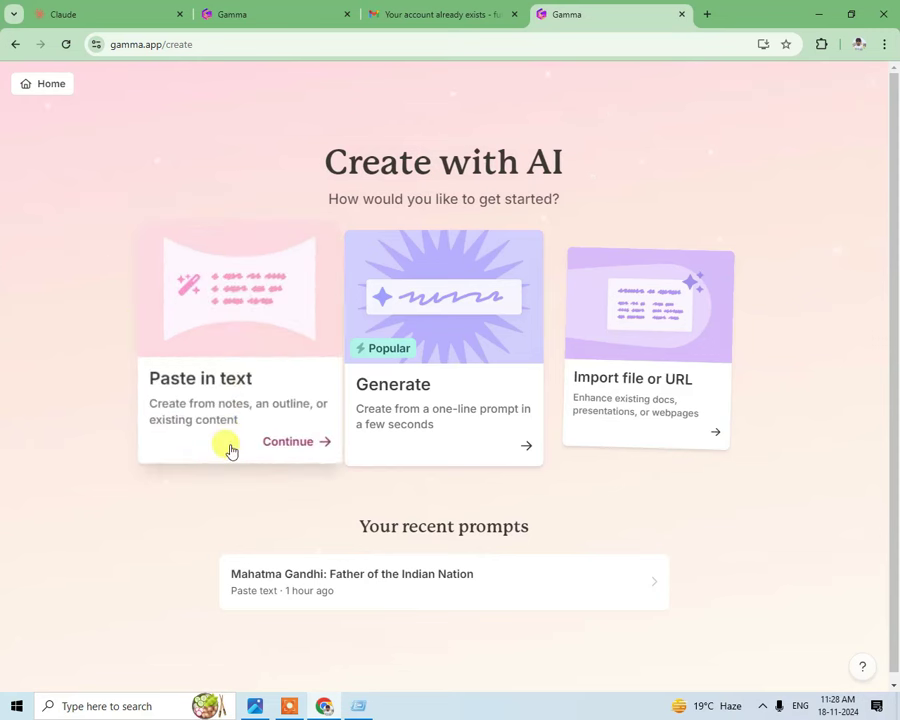
mouse_move(240, 345)
left_click(284, 443)
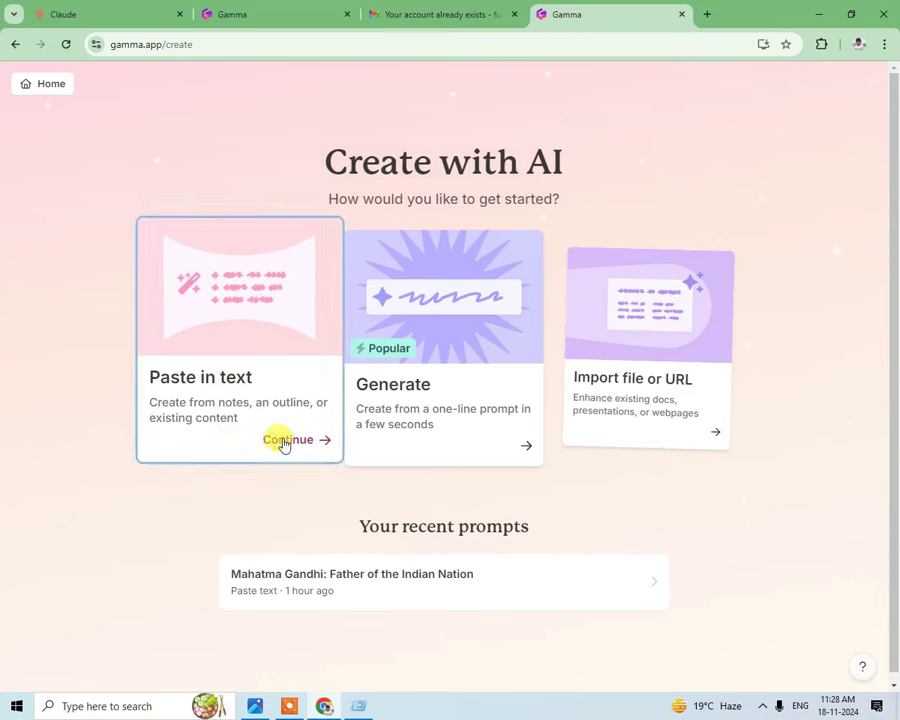
left_click(239, 336)
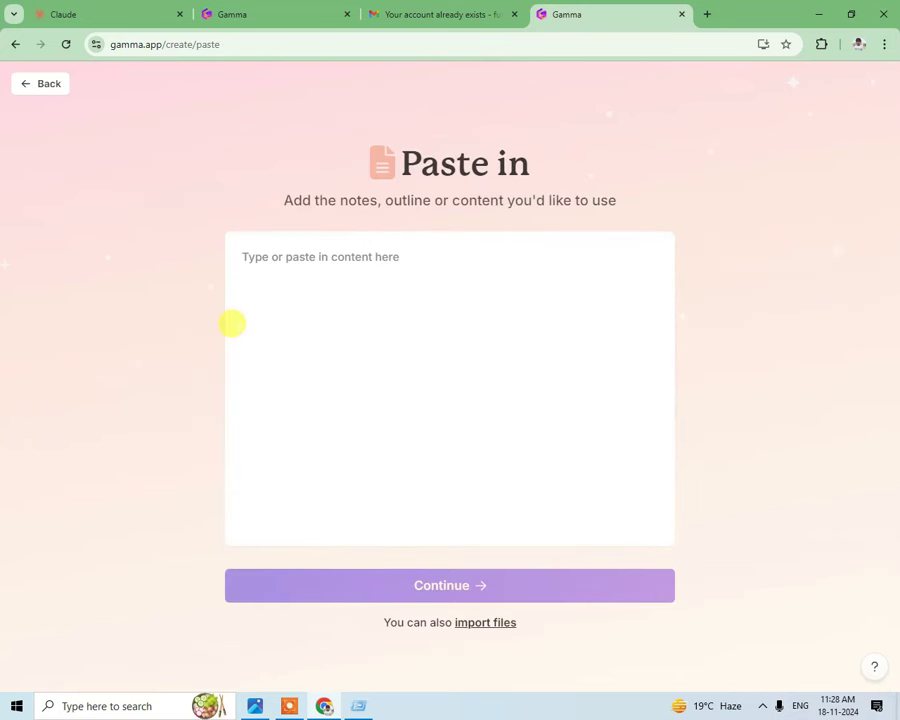
Paste the Gandhi outline into the content box and continue with Presentation selected.
left_click(288, 275)
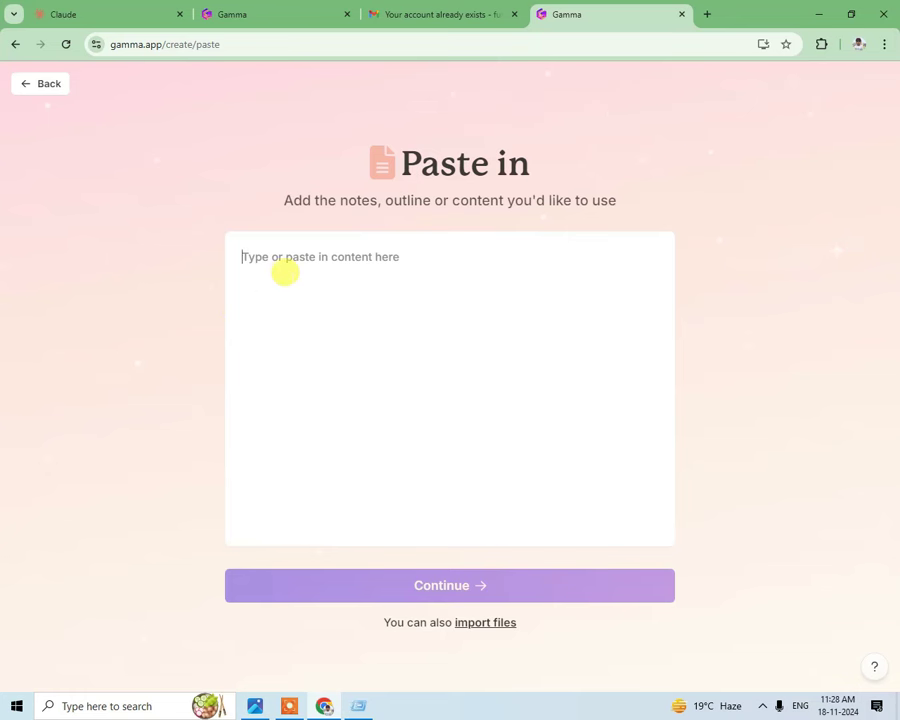
key("ctrl+v")
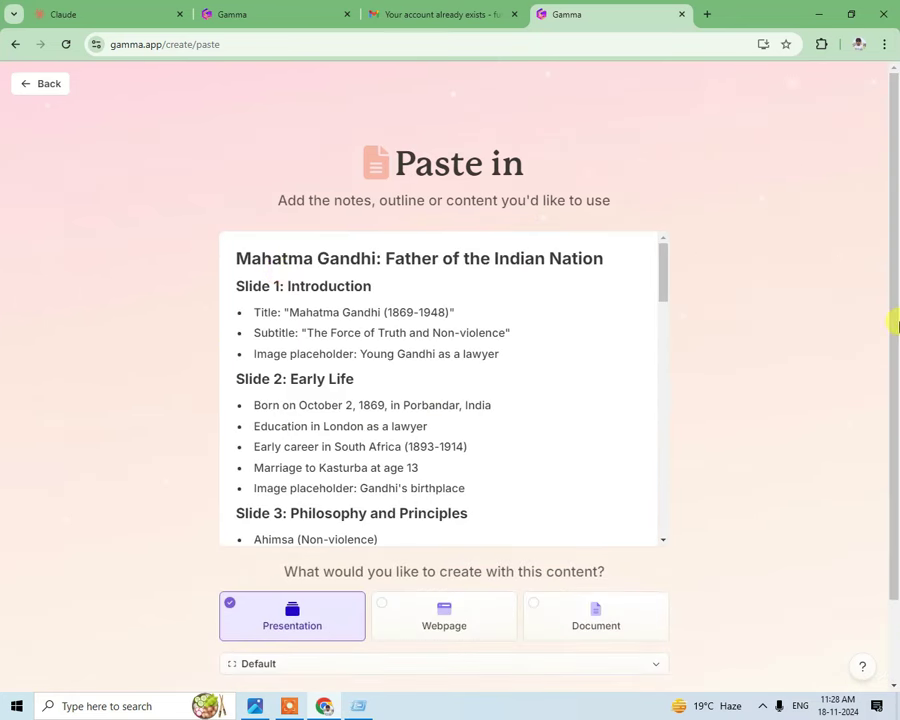
left_click_drag(890, 340, 886, 404)
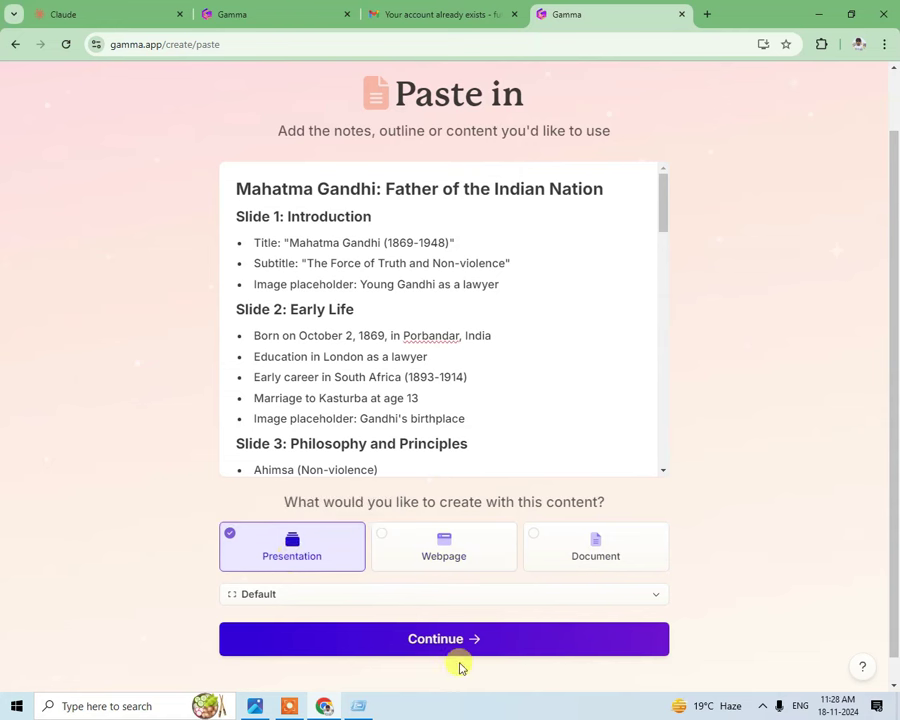
left_click(462, 640)
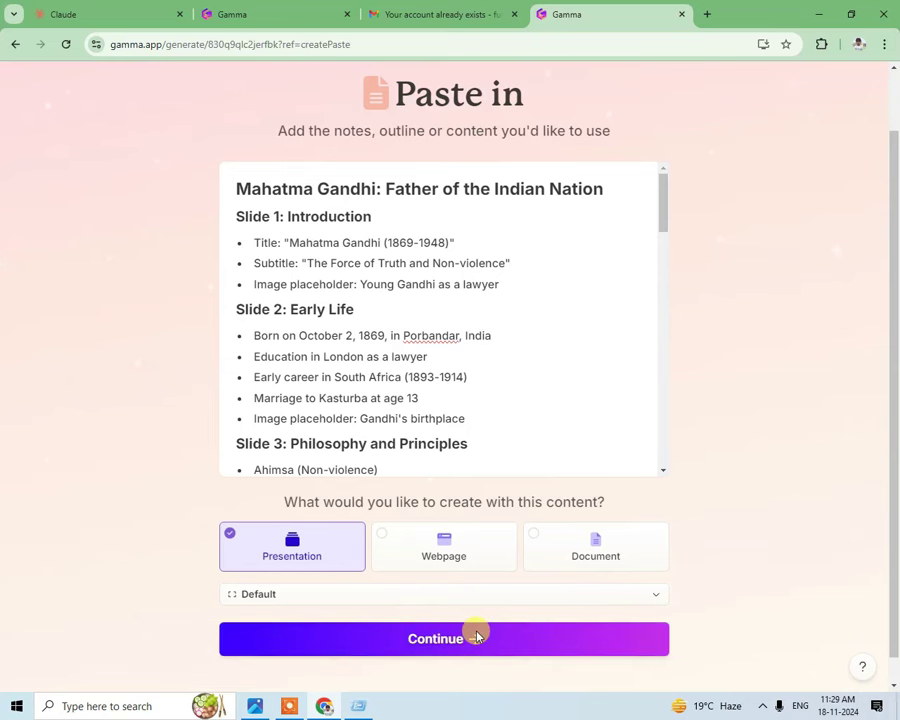
Raise the card count from 9 to 10 in the prompt editor and continue.
left_click(475, 633)
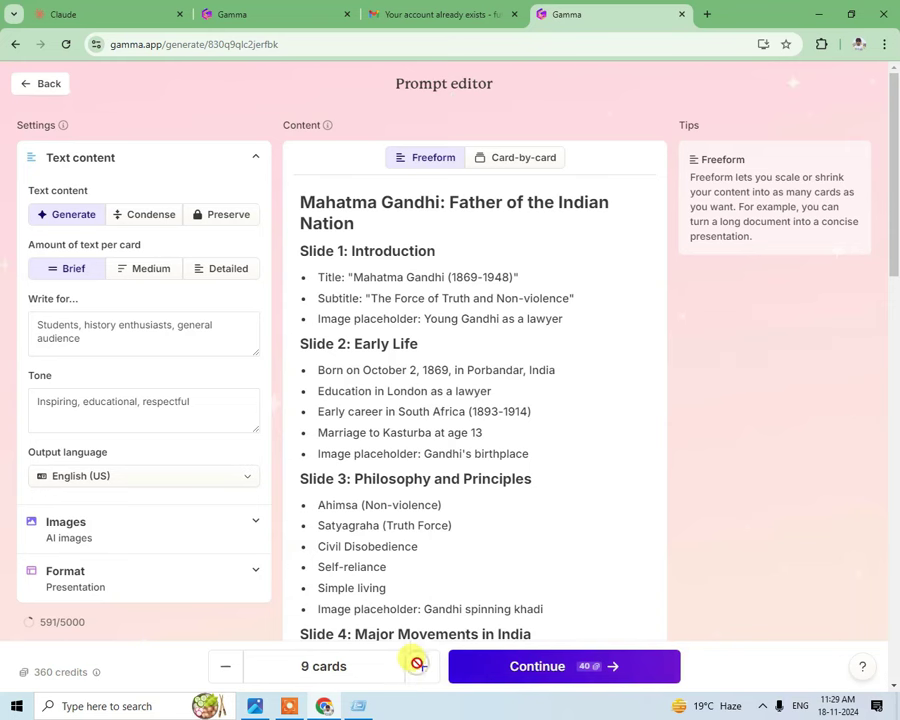
left_click(419, 667)
left_click(497, 670)
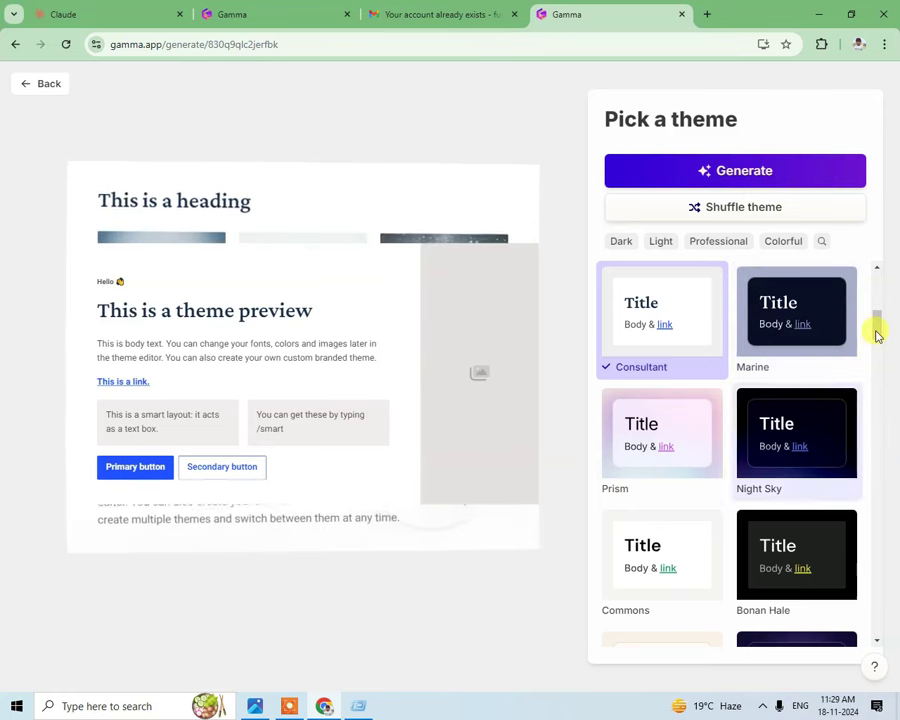
Preview Sanguine, then pick the Verdigris theme and start generating the deck.
scroll(875, 345, "down", 2)
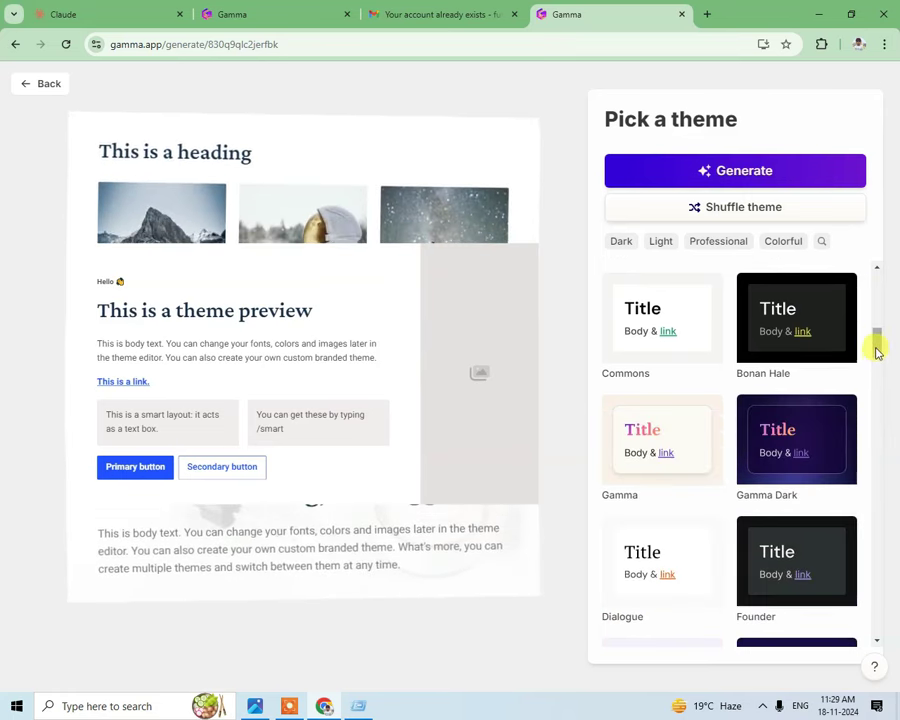
scroll(875, 380, "down", 2)
scroll(873, 405, "down", 2)
scroll(873, 416, "down", 2)
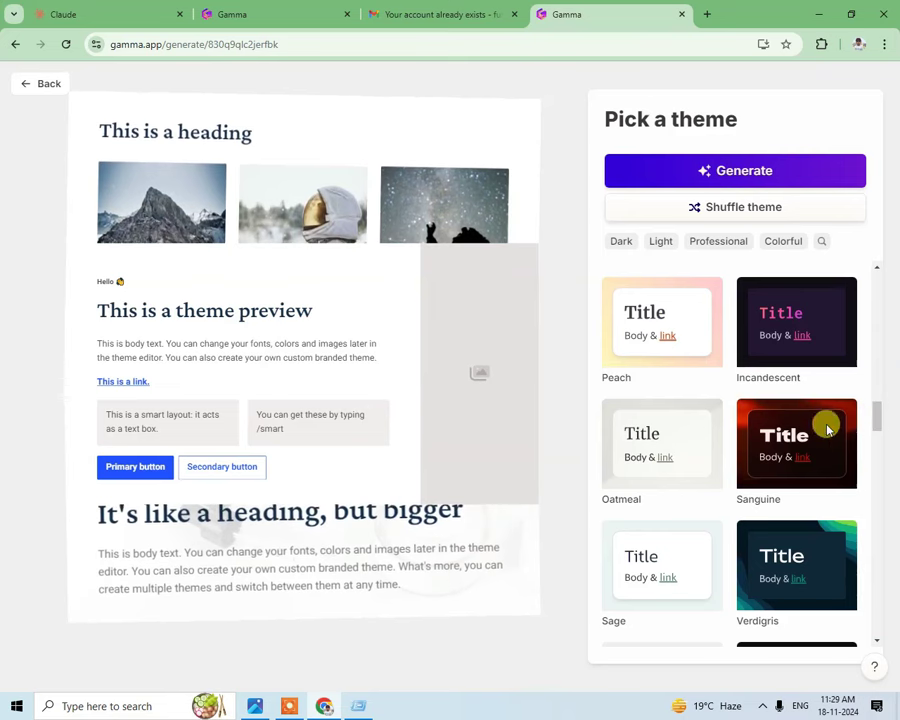
left_click(790, 437)
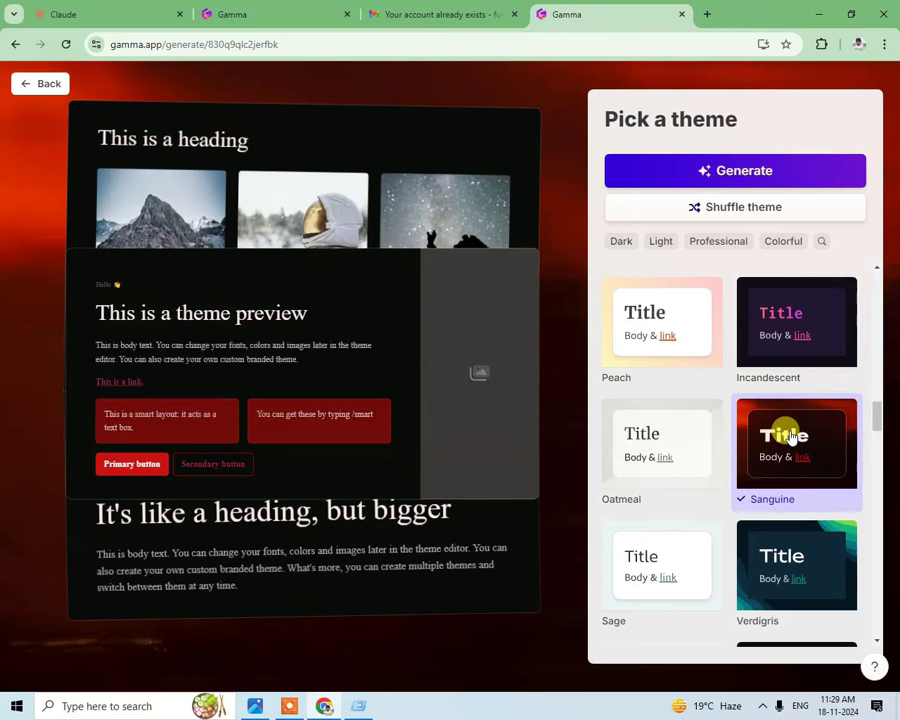
left_click(789, 571)
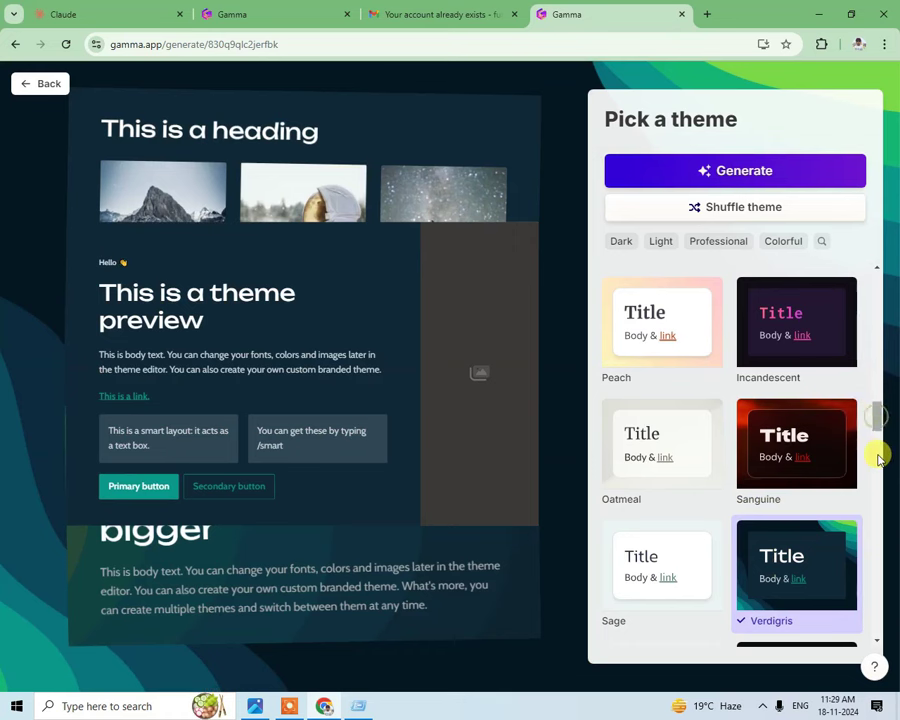
scroll(875, 451, "down", 3)
scroll(878, 490, "down", 3)
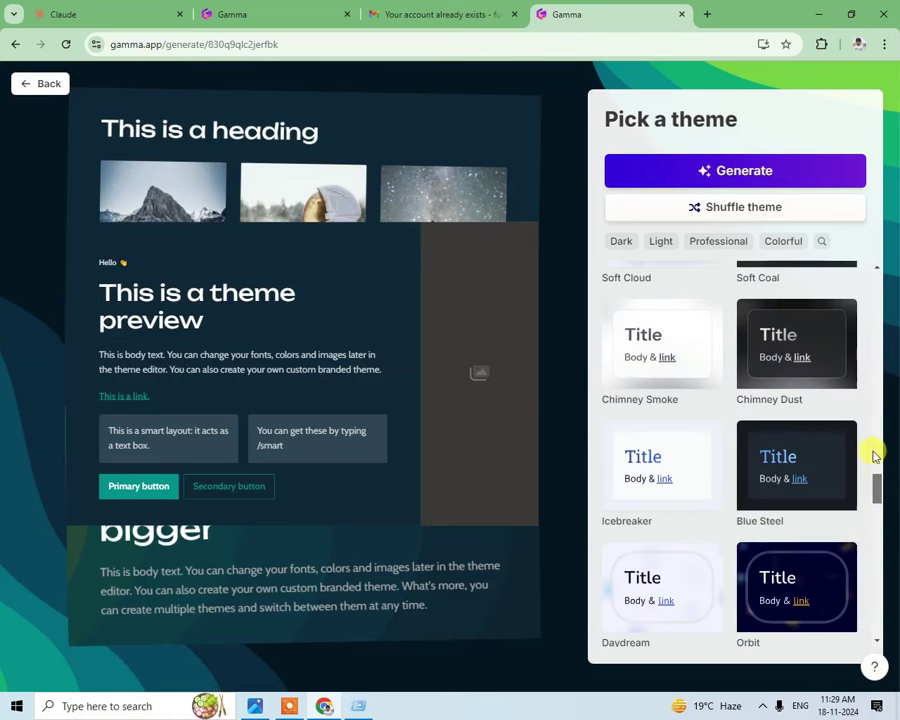
left_click(734, 166)
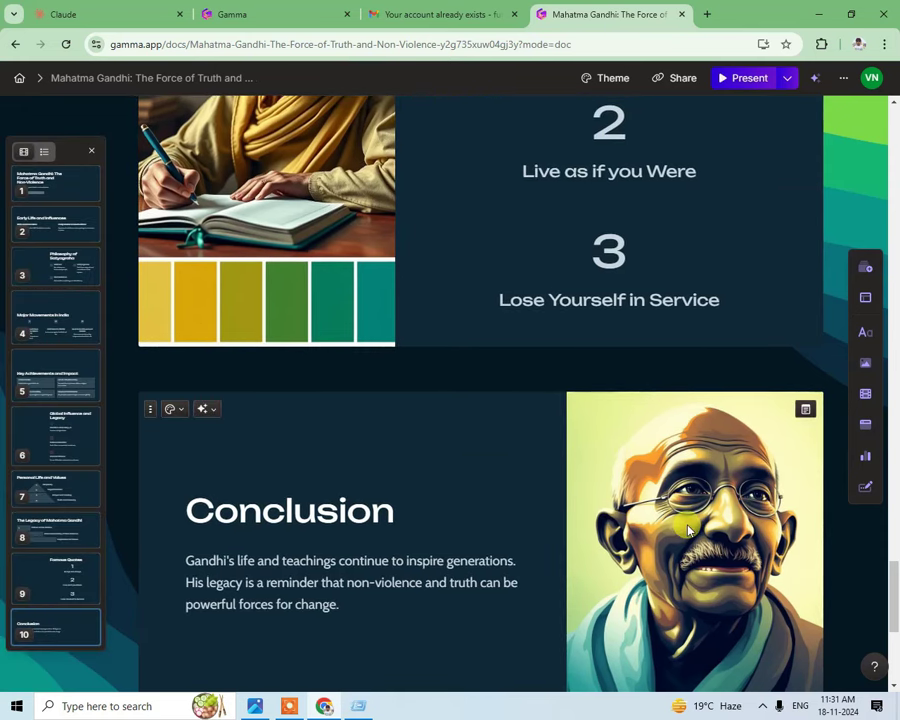
left_click(78, 197)
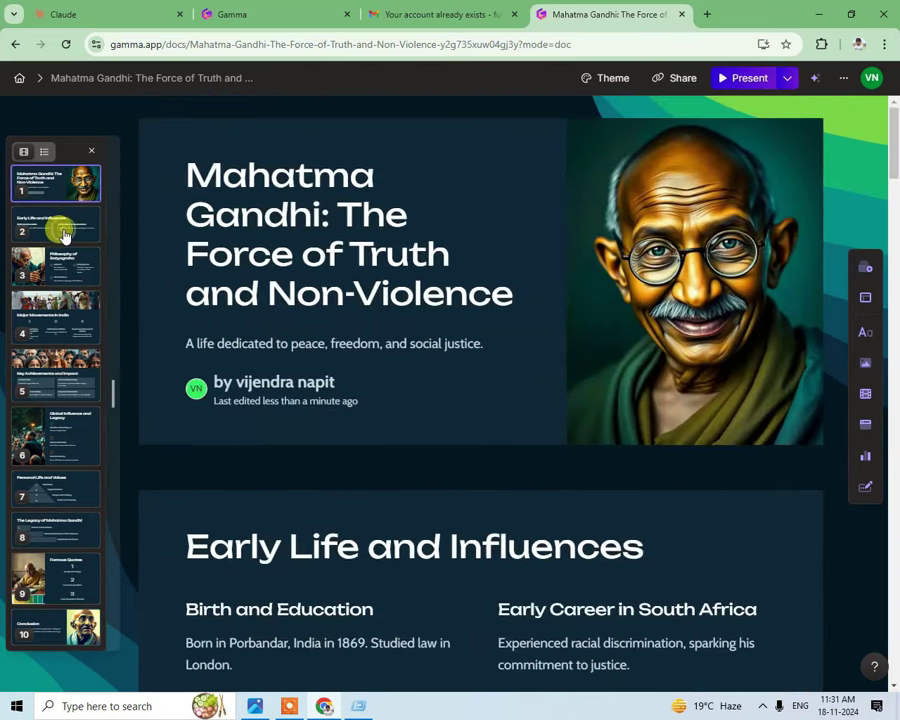
left_click(64, 234)
left_click(55, 279)
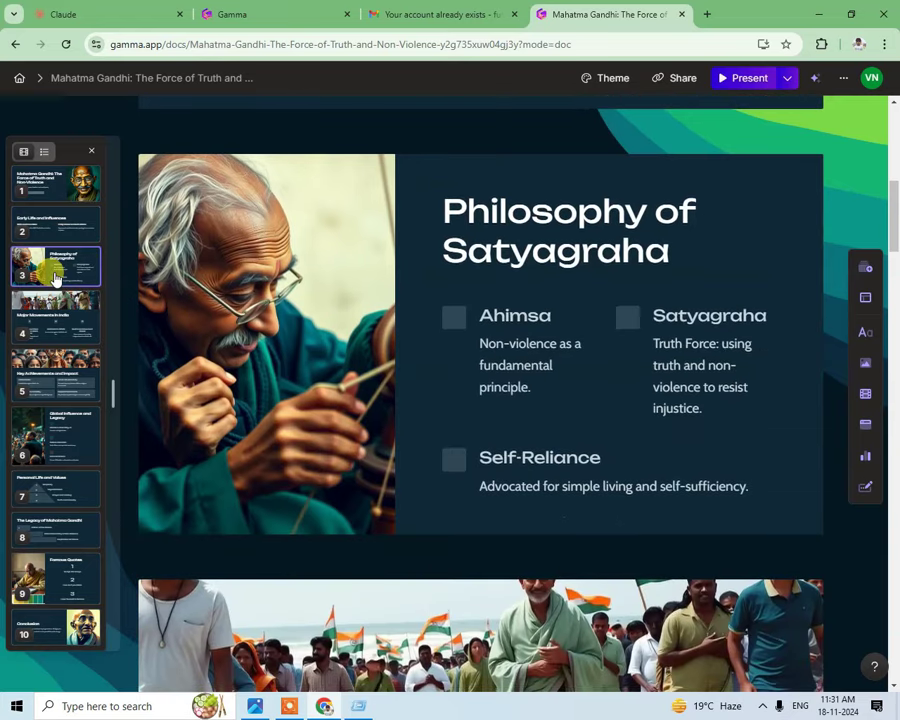
left_click(56, 324)
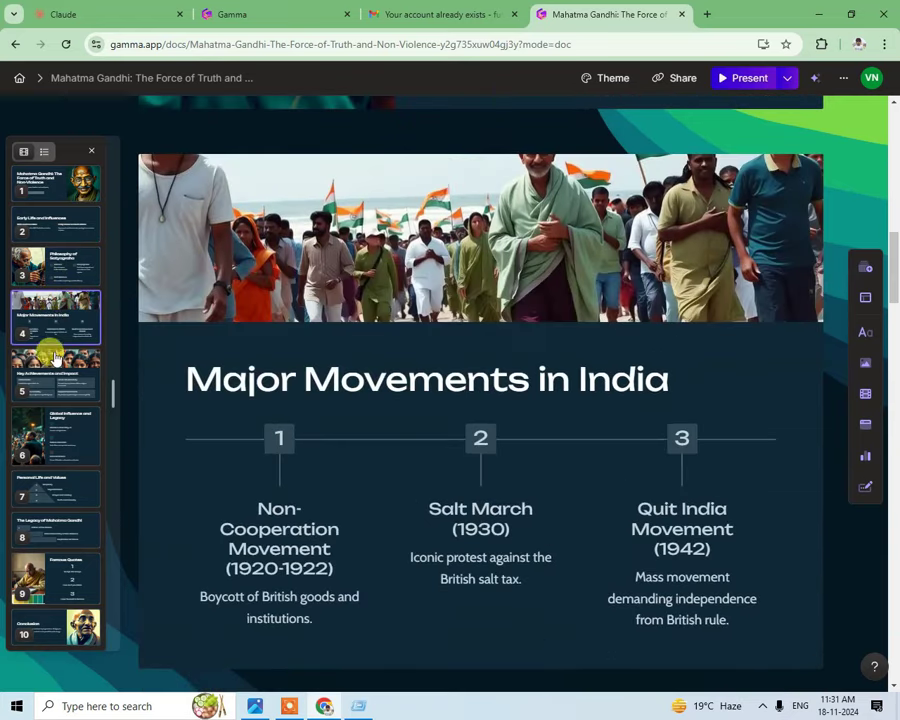
left_click(52, 372)
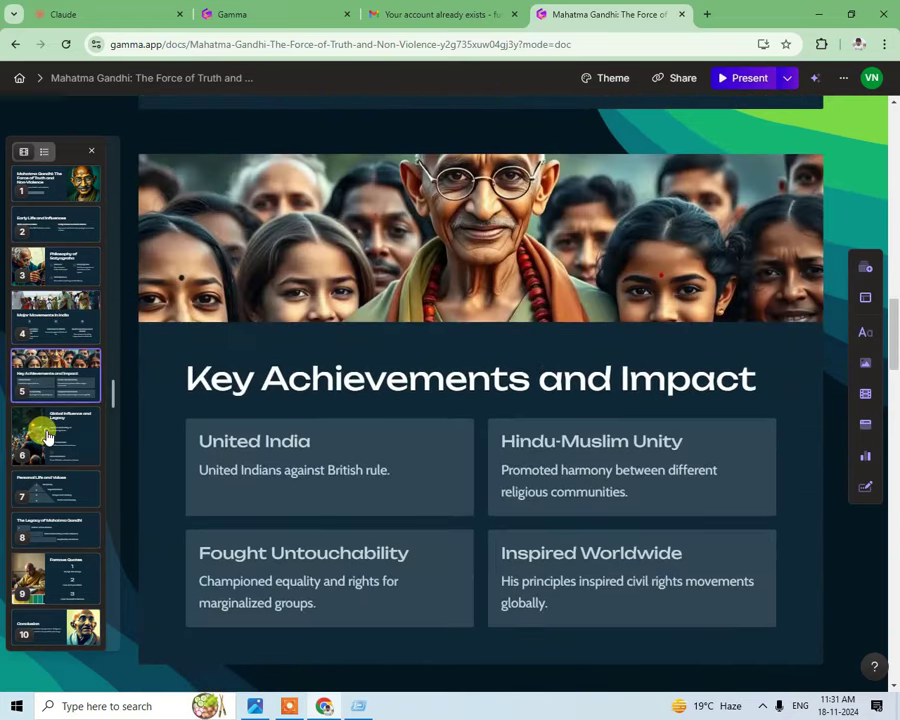
left_click(48, 420)
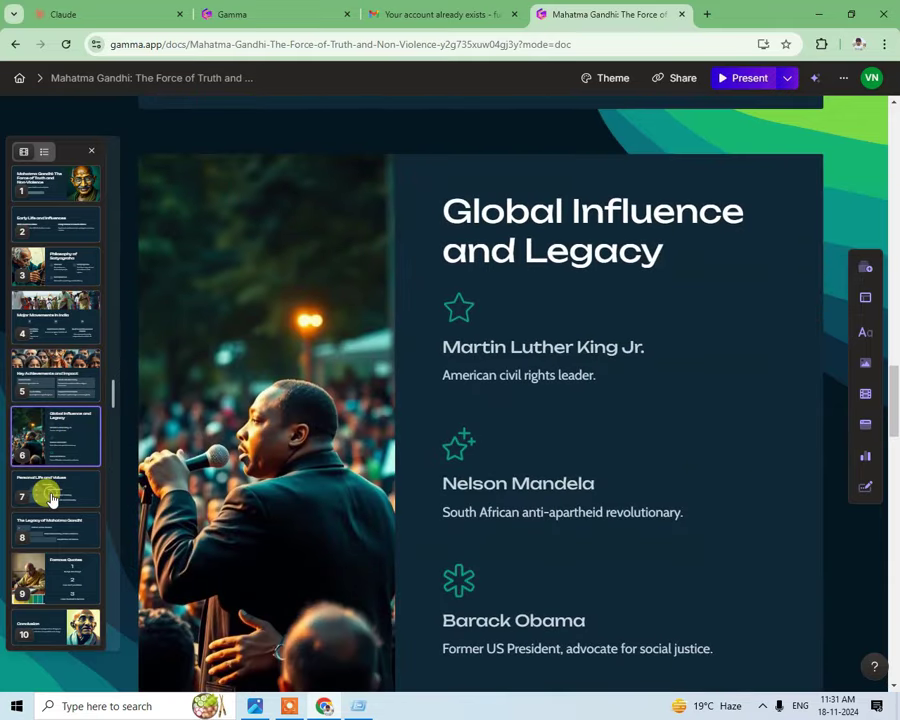
left_click(46, 484)
left_click(68, 625)
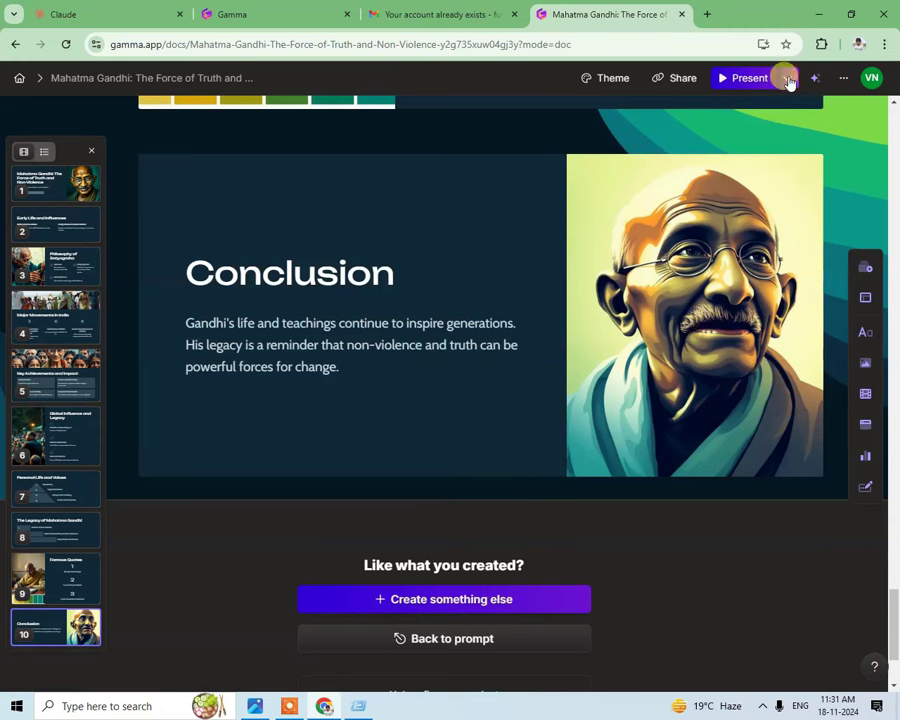
Export the Gandhi deck as a PowerPoint pptx from the Share dialog's Export options.
left_click(675, 80)
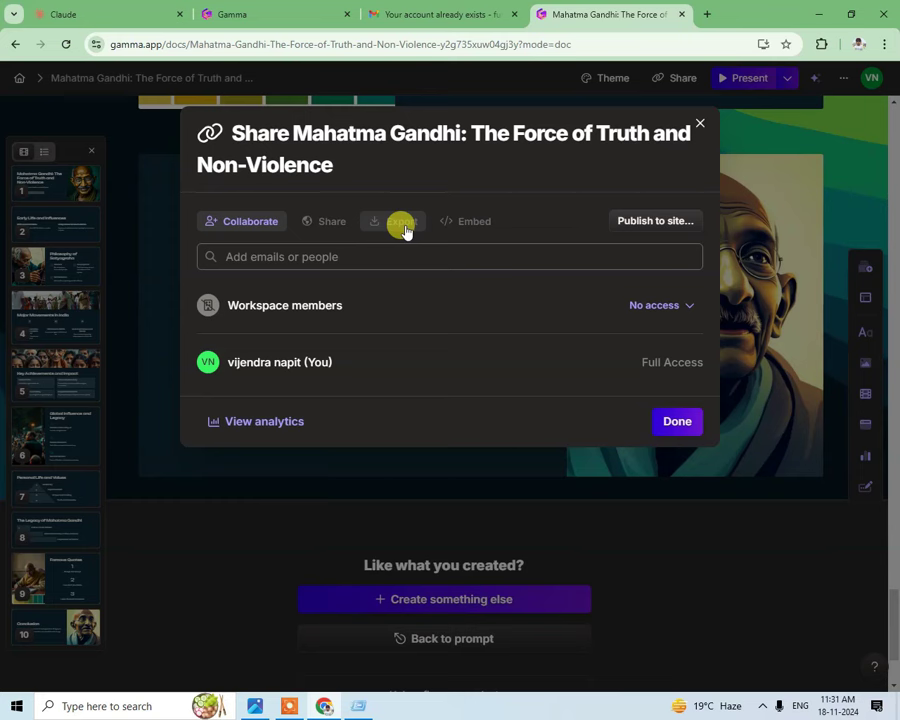
left_click(403, 224)
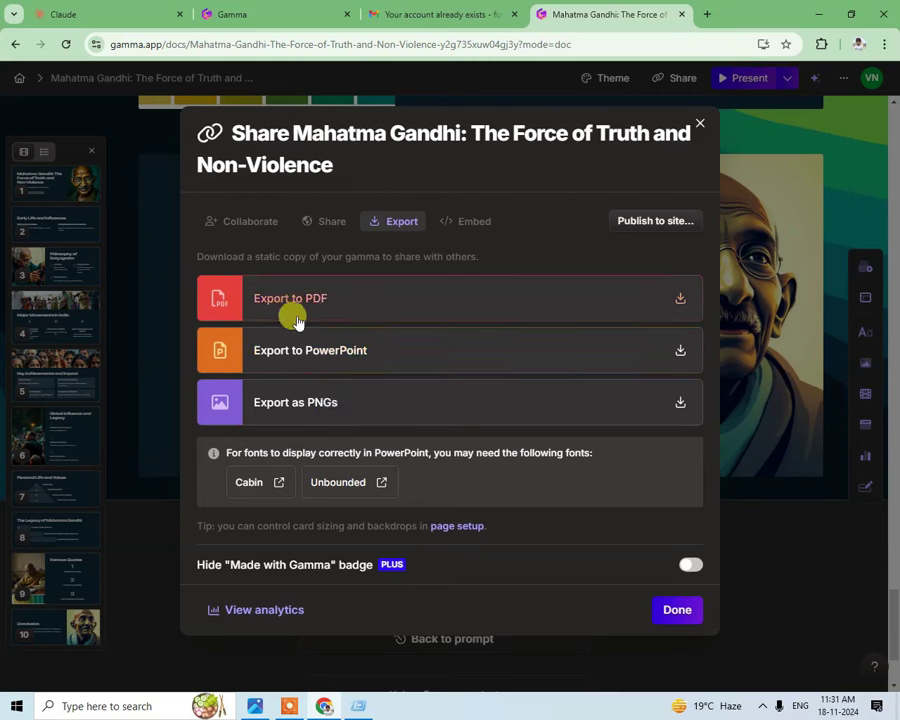
left_click(355, 348)
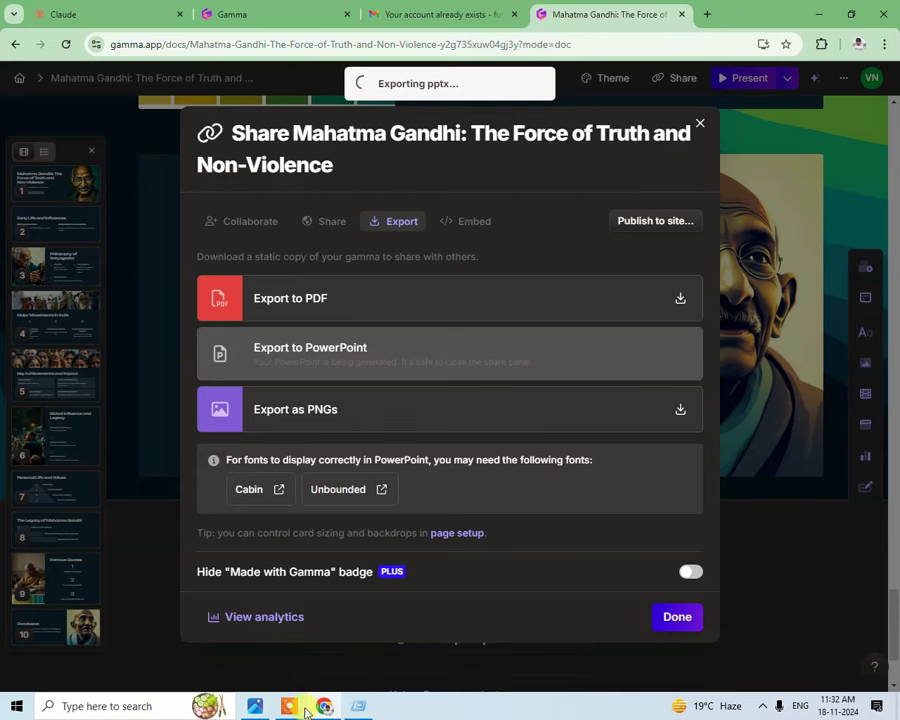
Save the pptx export to the Desktop as 'ppt on mg' and minimize Chrome.
left_click(455, 703)
left_click(458, 703)
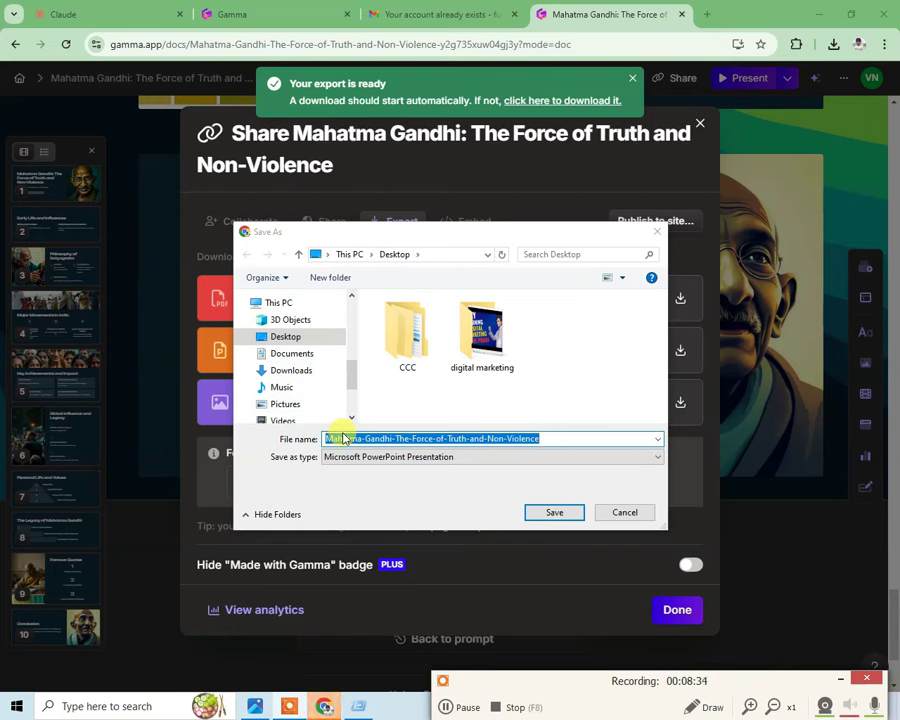
left_click(528, 436)
key("ctrl+a")
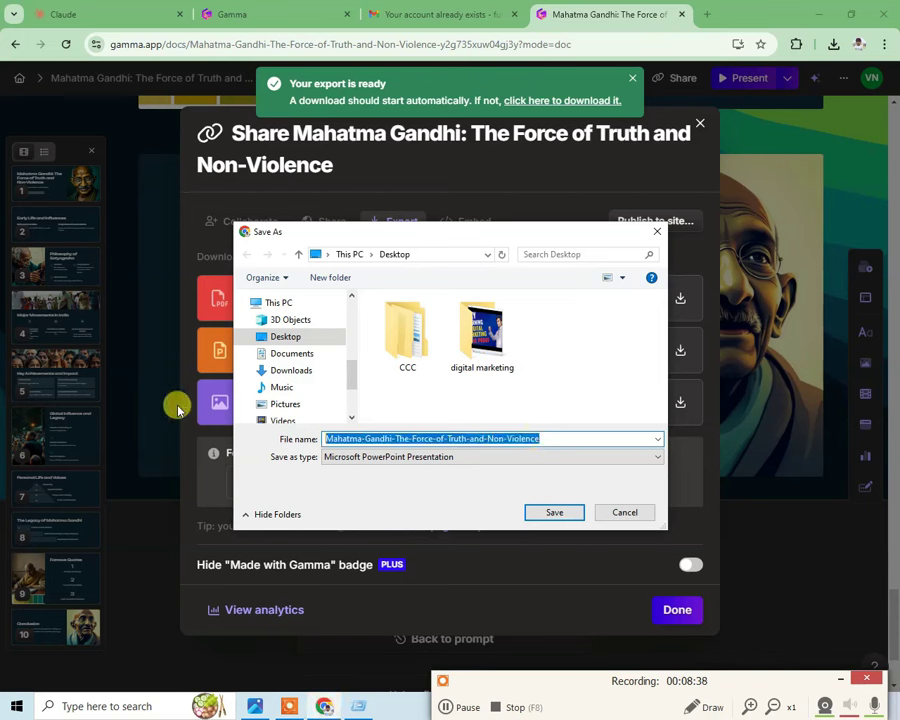
key("BackSpace")
type("ppt on mg")
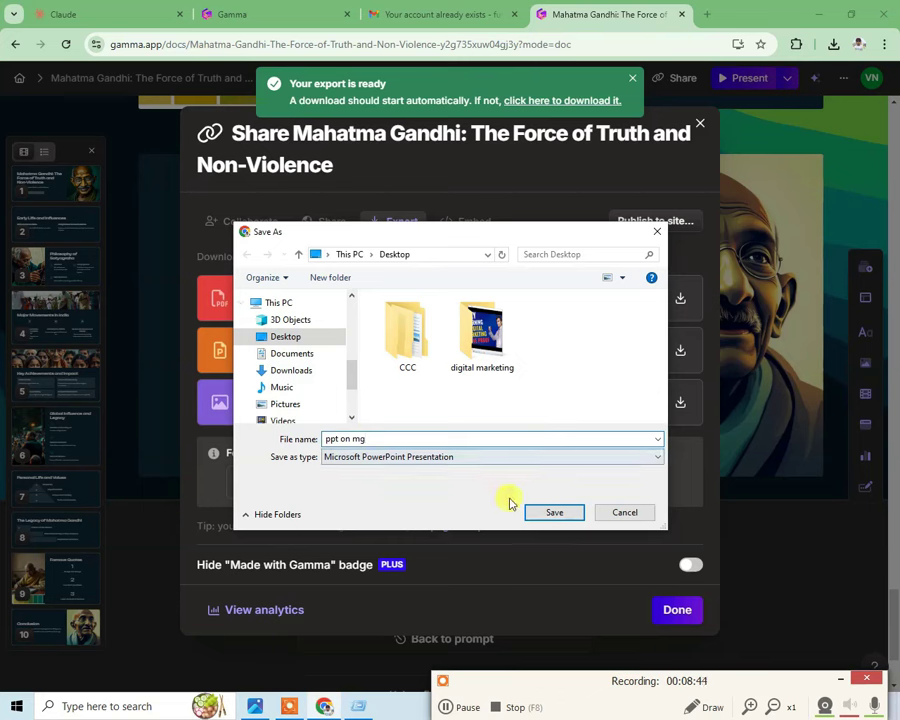
left_click(553, 513)
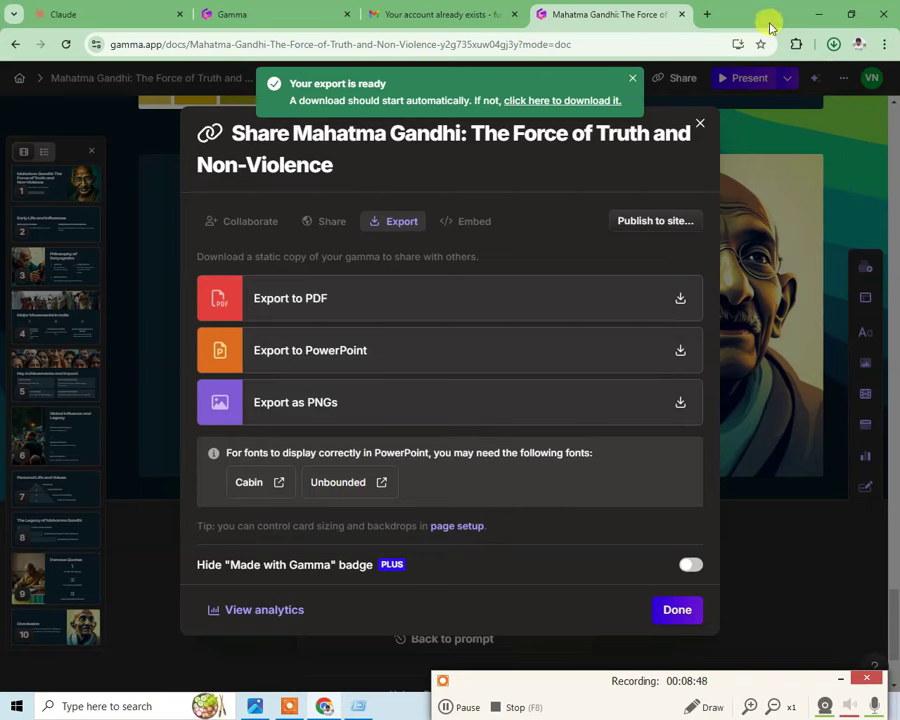
left_click(822, 12)
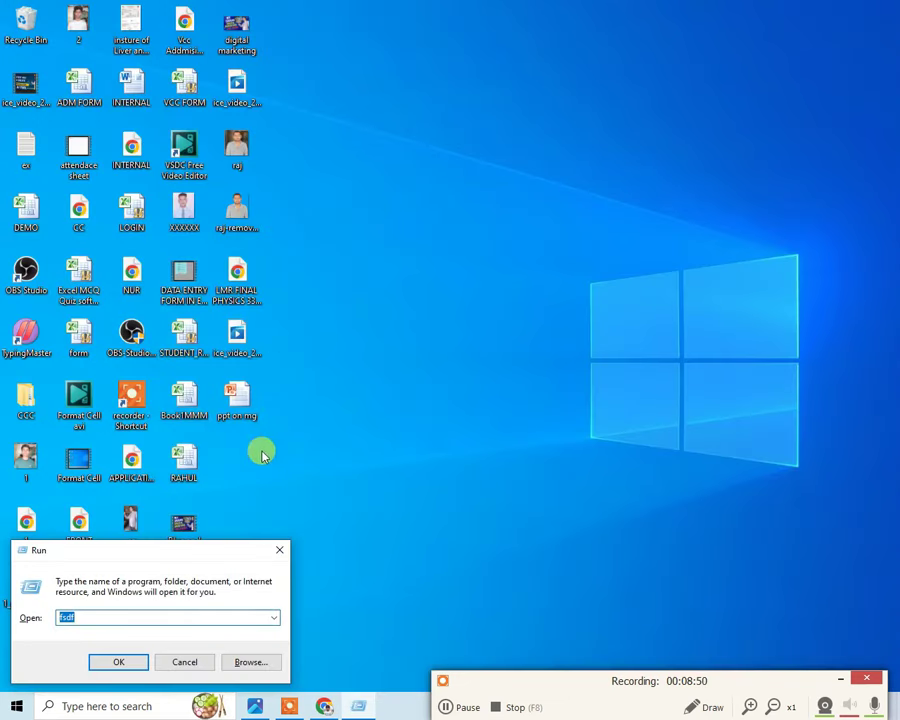
Close the Run dialog and confirm 'ppt on mg' is an 11.4 MB PowerPoint presentation.
left_click(279, 550)
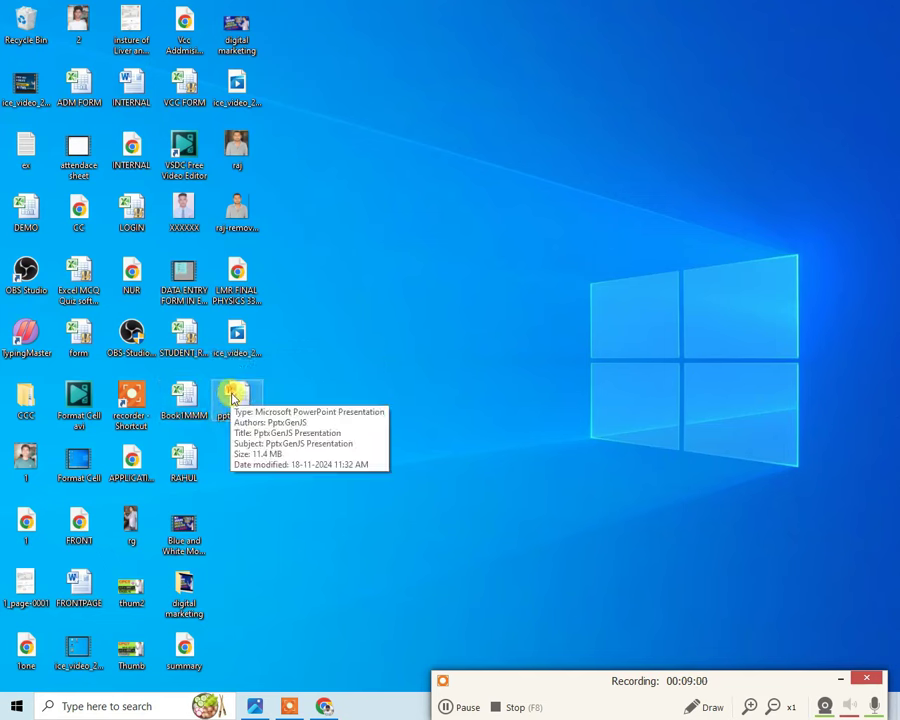
right_click(228, 390)
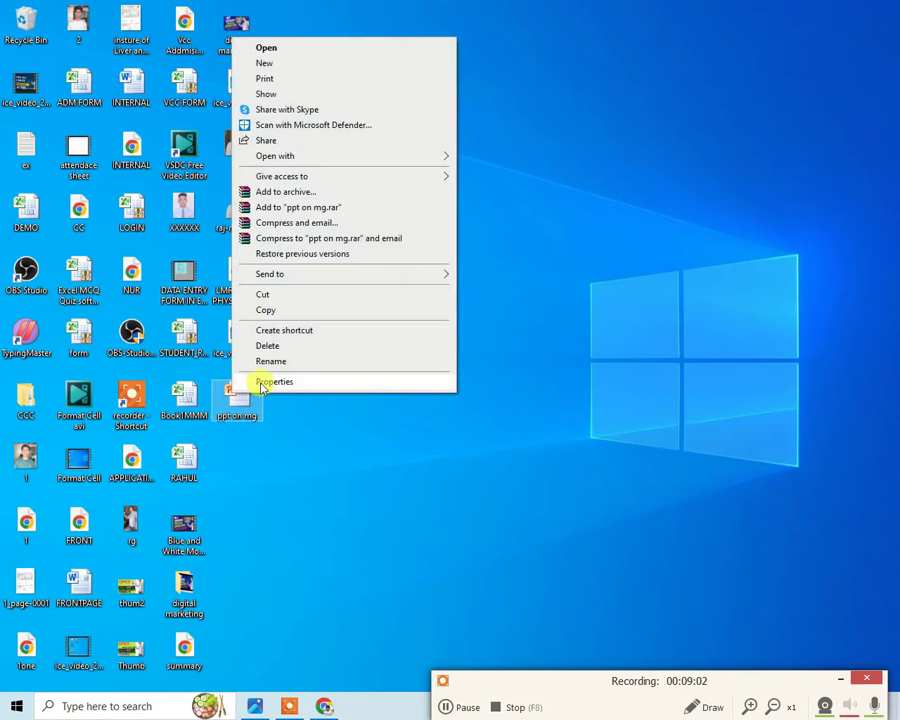
left_click(272, 382)
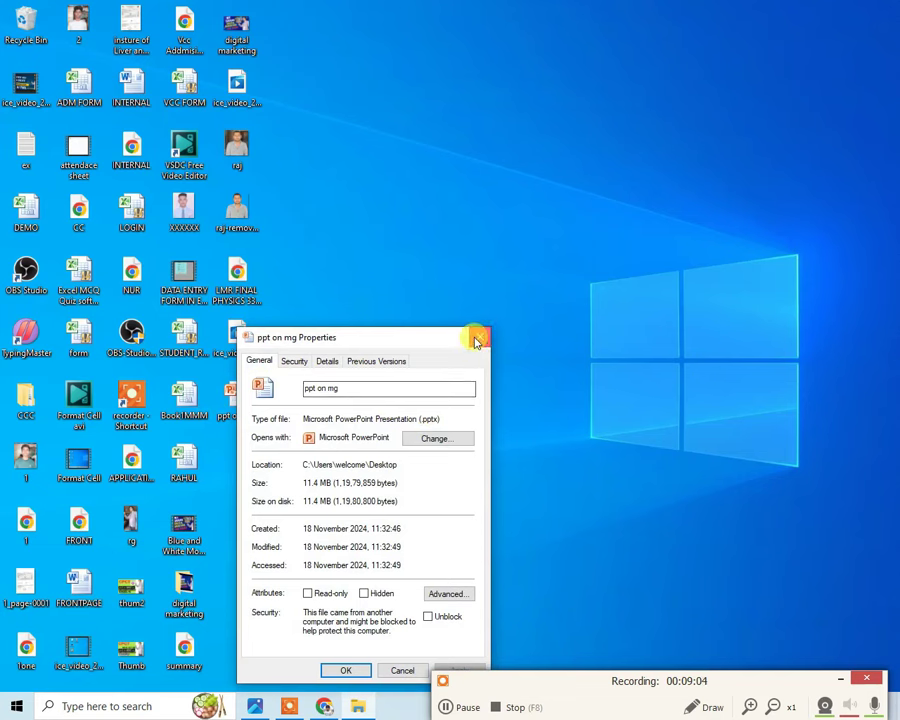
left_click(475, 341)
right_click(236, 394)
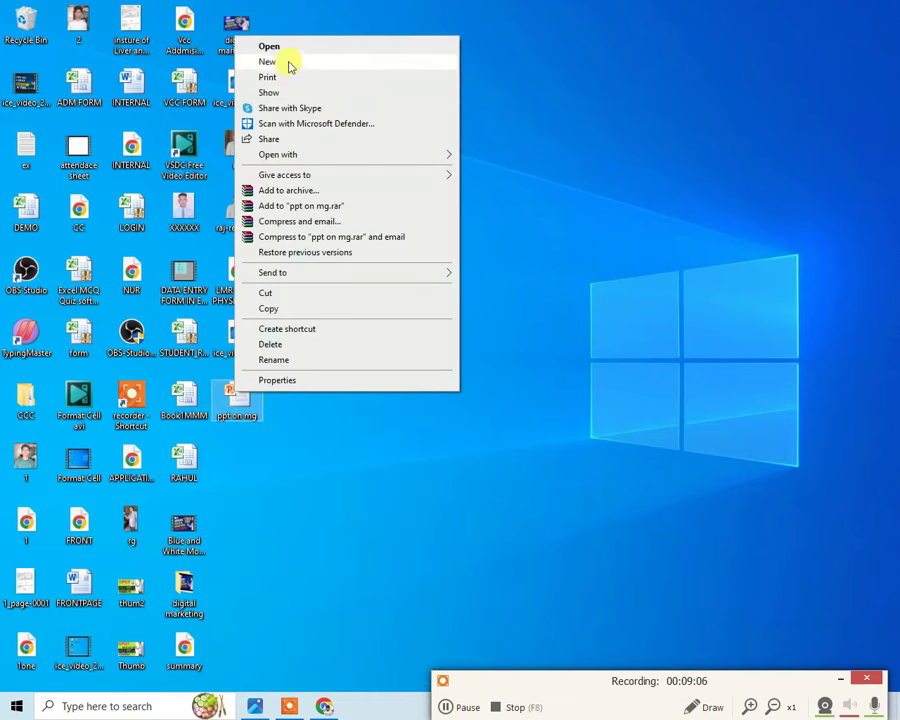
Open 'ppt on mg' in PowerPoint, enable editing, and dismiss the activation and repair notices.
left_click(287, 52)
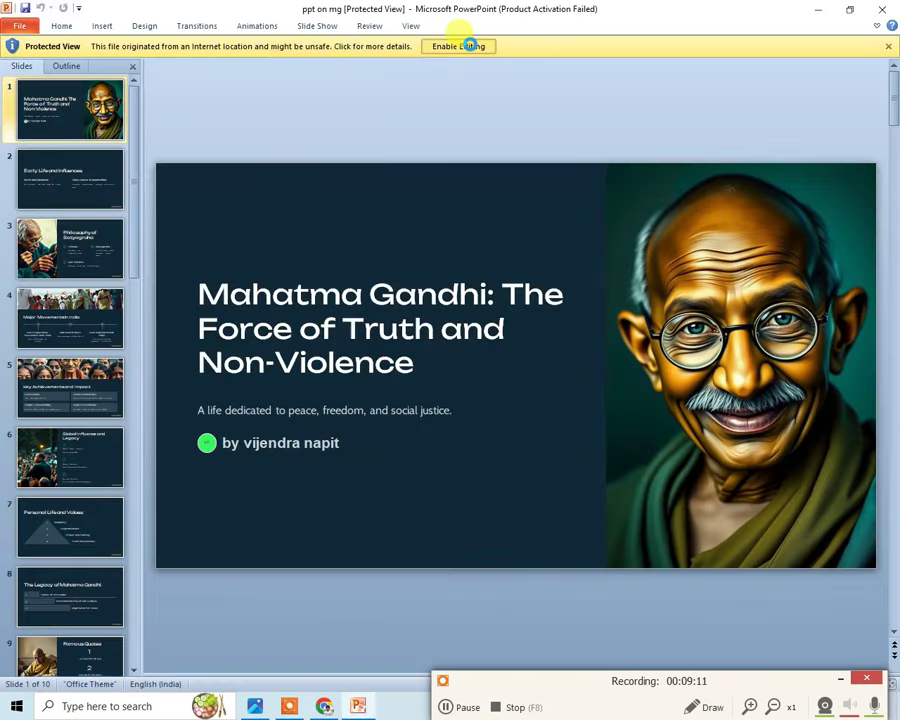
left_click(469, 45)
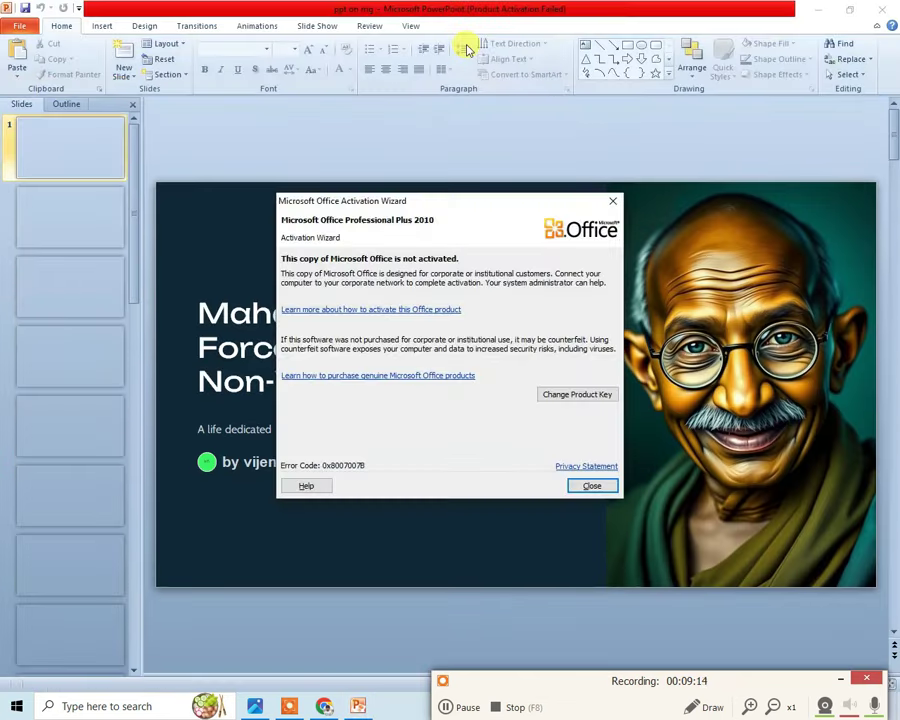
left_click(590, 486)
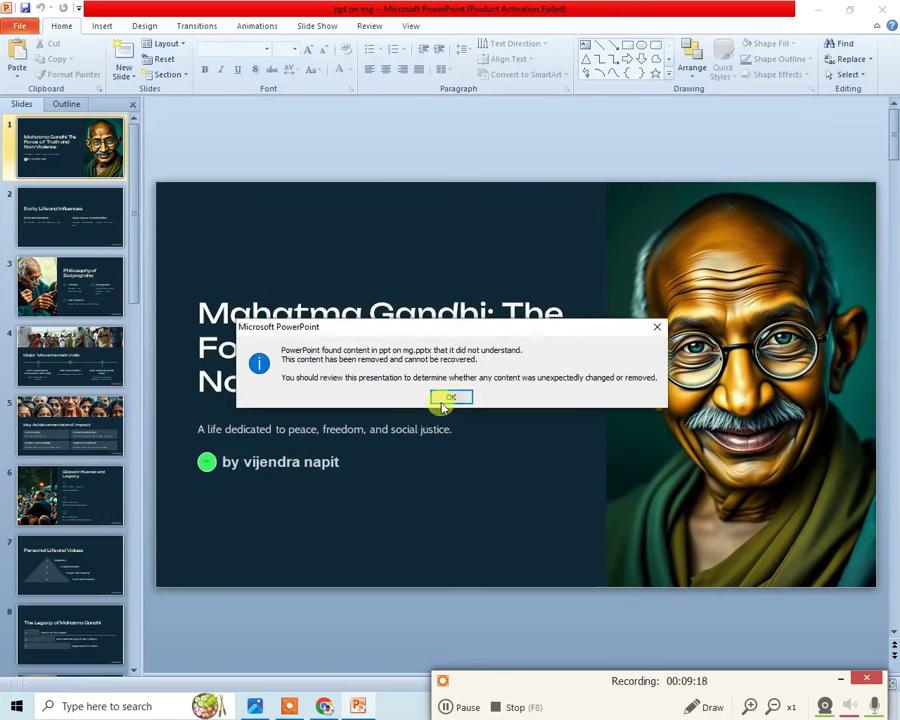
left_click(440, 397)
Run the slide show from the title slide to the end, then step back three slides.
key("F5")
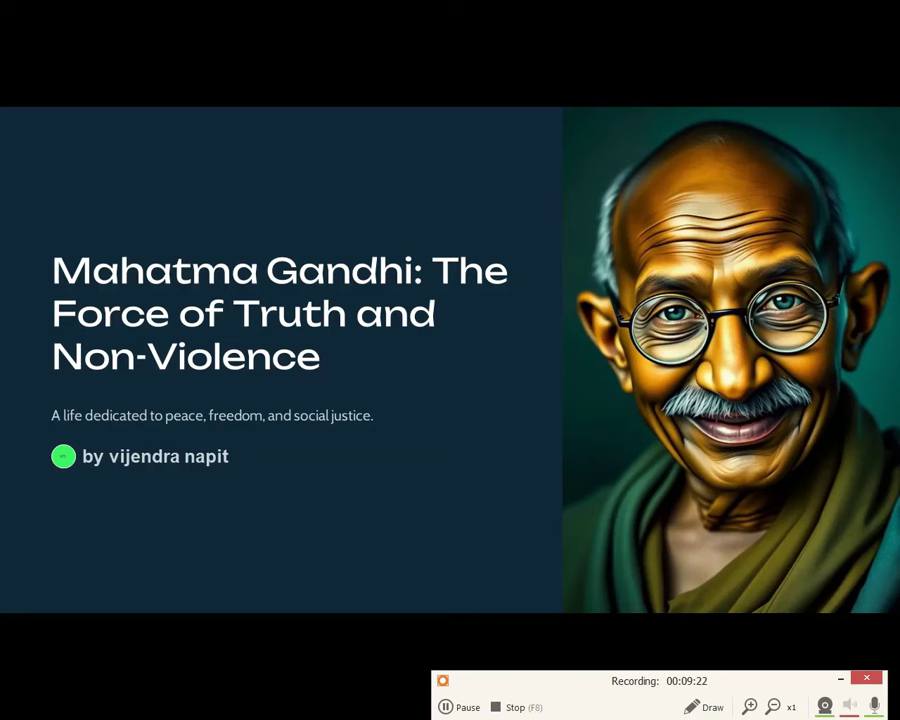
key("Right")
key("Right")
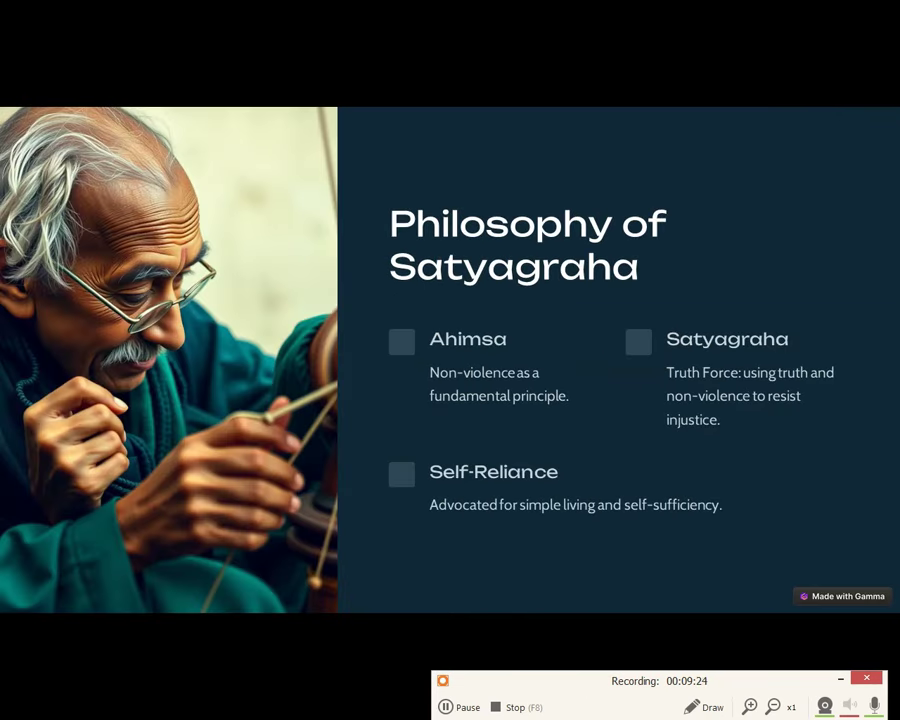
key("Right")
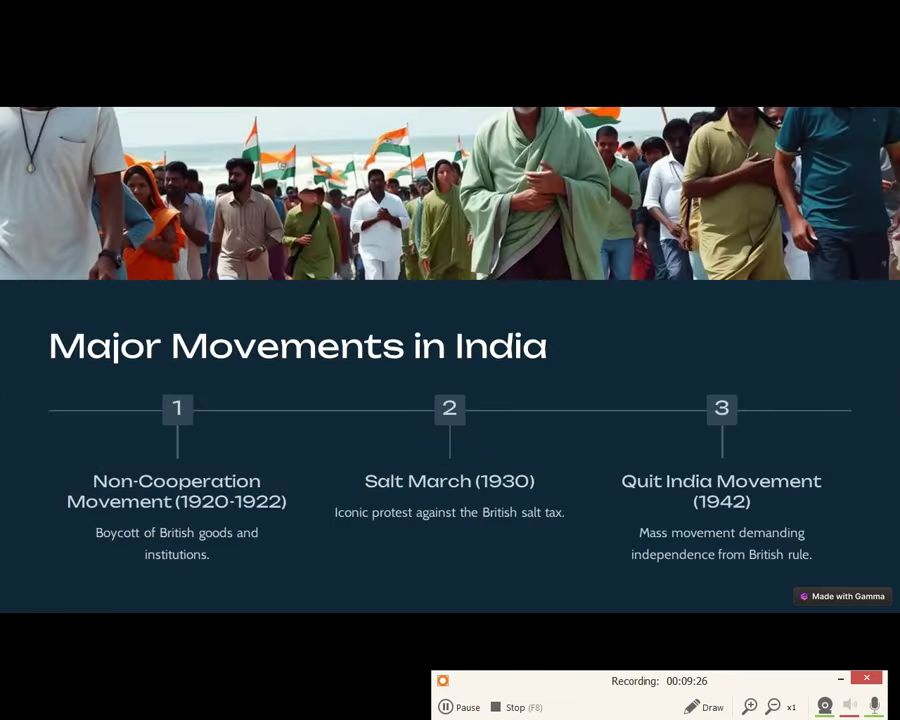
key("Right")
key("Right")
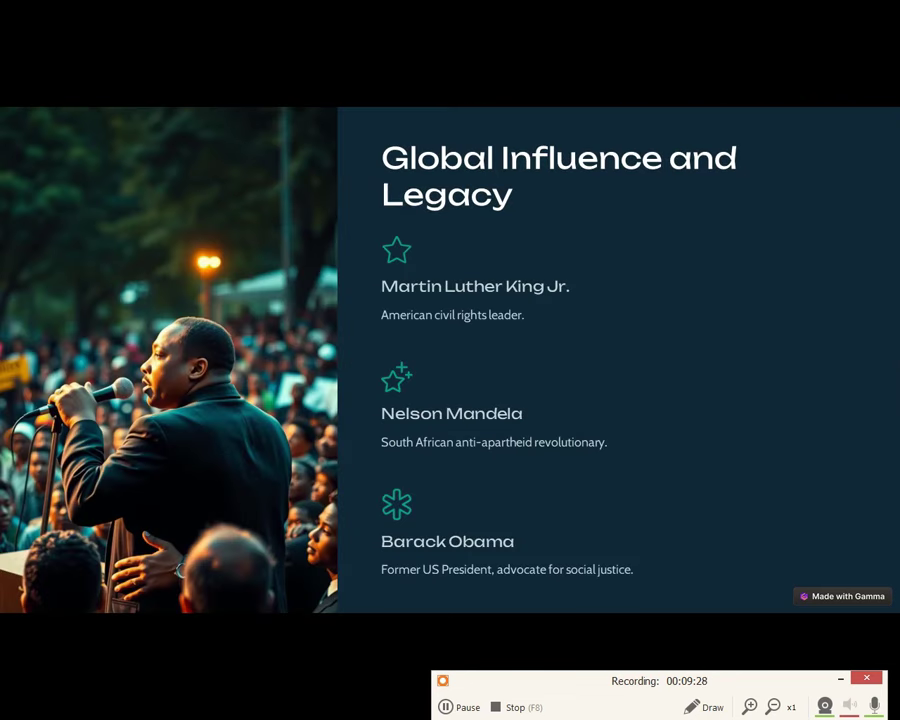
key("Right")
key("Right")
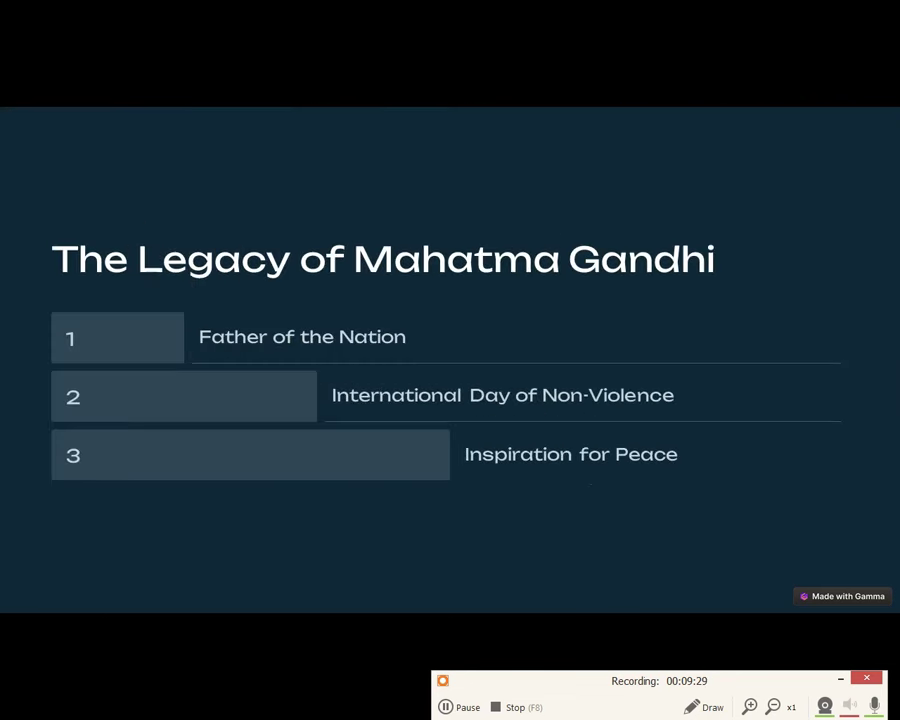
key("Right")
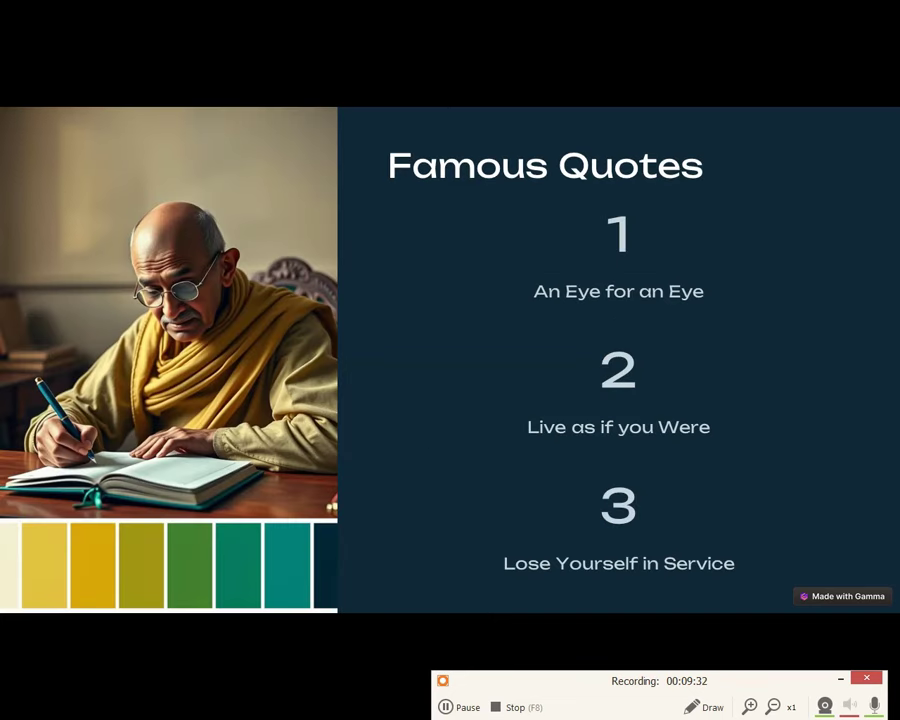
key("Right")
key("Right")
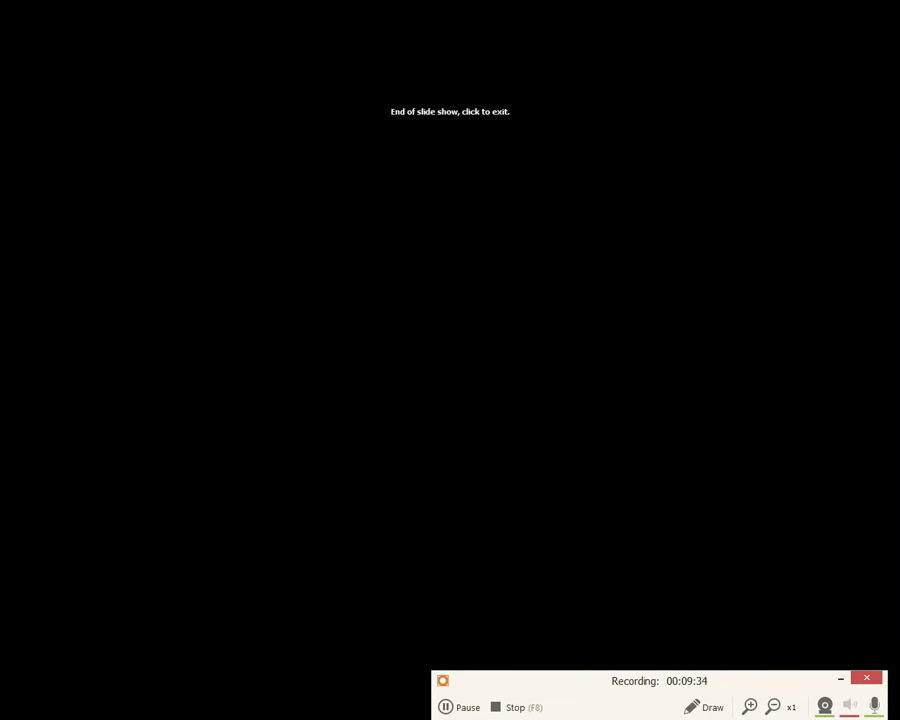
key("Left")
key("Left")
key("Left")
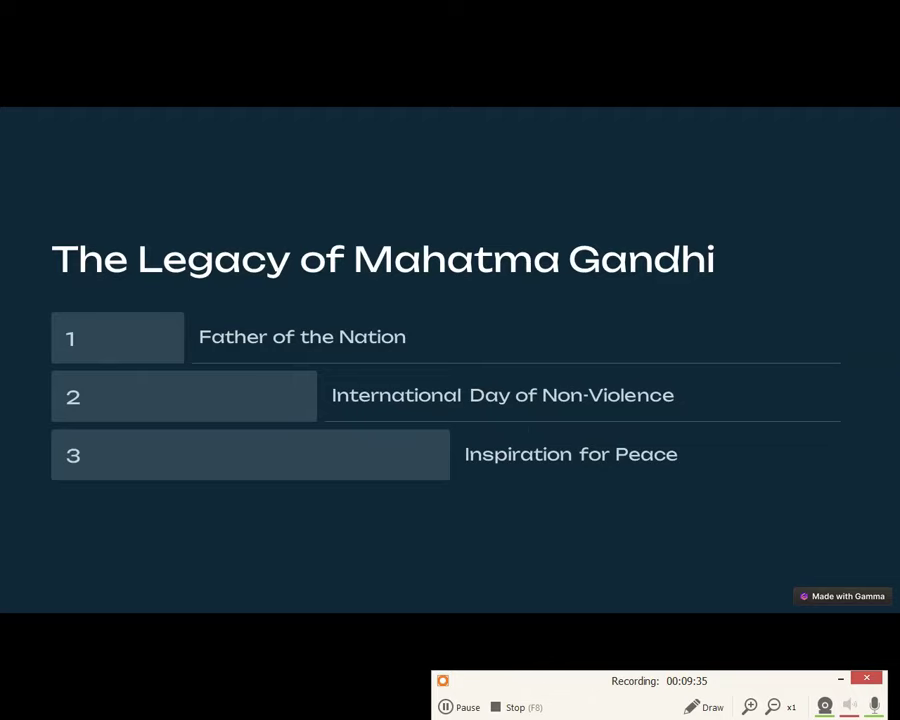
key("Left")
key("Left")
key("Left")
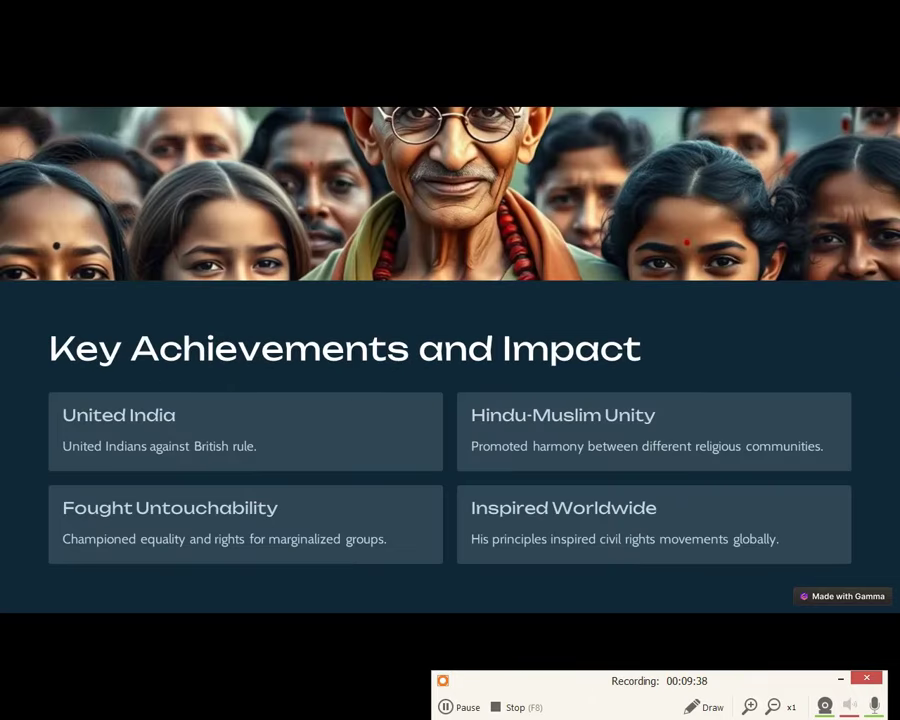
key("Left")
key("Left")
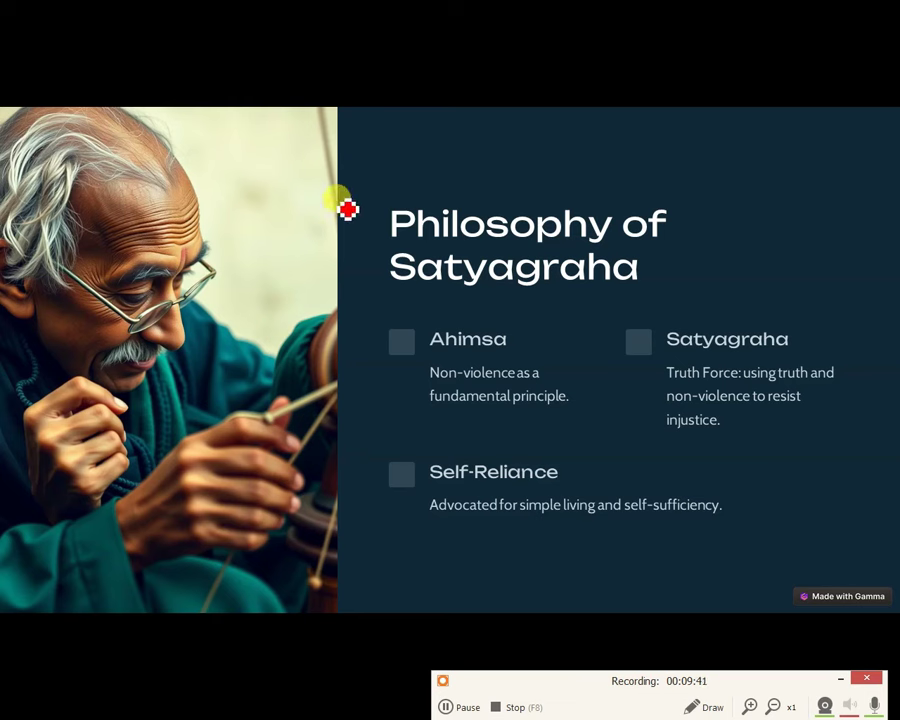
Mark up the Philosophy of Satyagraha slide with red ink, undoing the first underline.
left_click_drag(394, 240, 719, 237)
left_click_drag(528, 147, 591, 179)
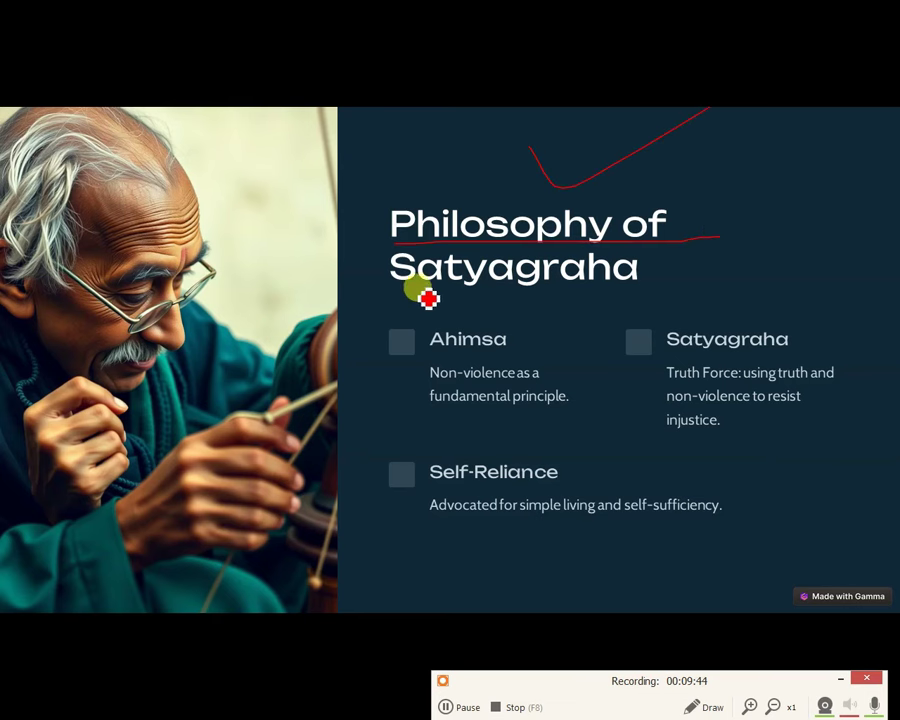
left_click_drag(440, 297, 837, 266)
left_click_drag(452, 435, 856, 385)
left_click_drag(813, 505, 898, 430)
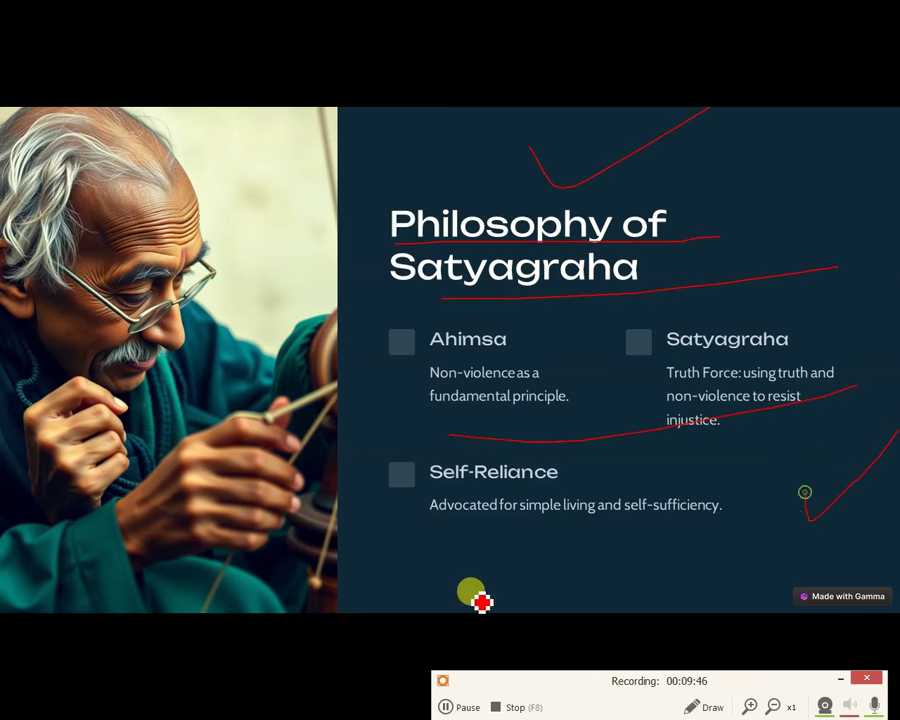
left_click_drag(438, 592, 823, 527)
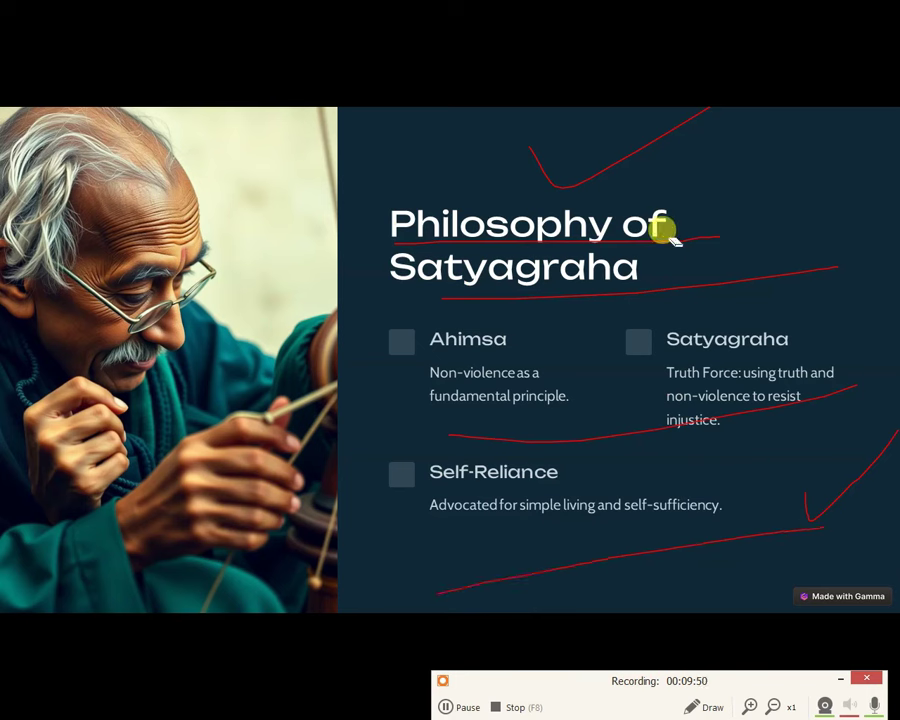
key("ctrl+z")
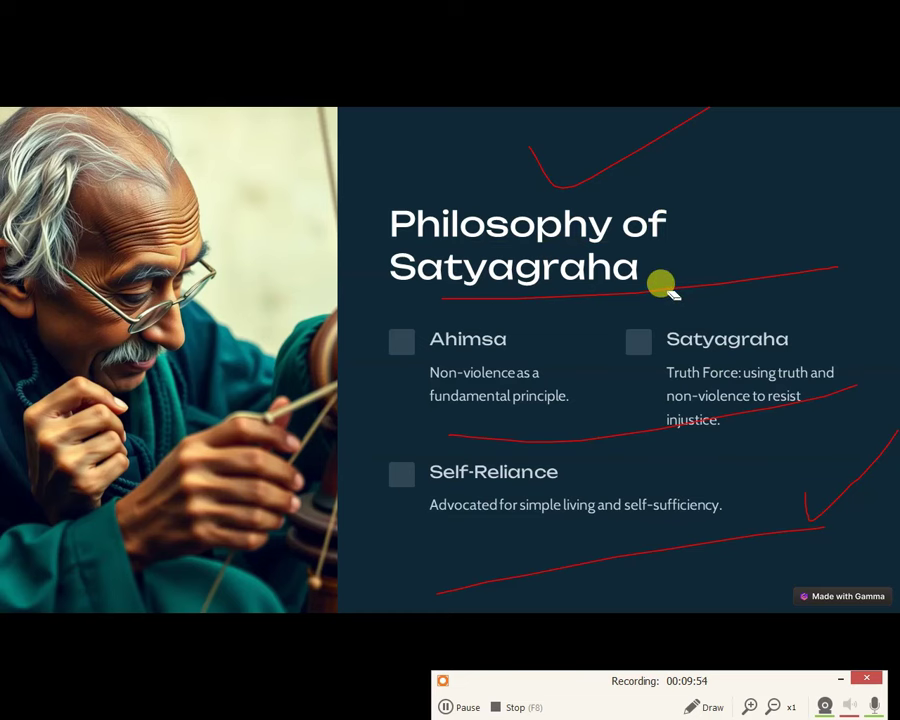
End the show on Major Movements in India, discarding the ink annotations.
key("Right")
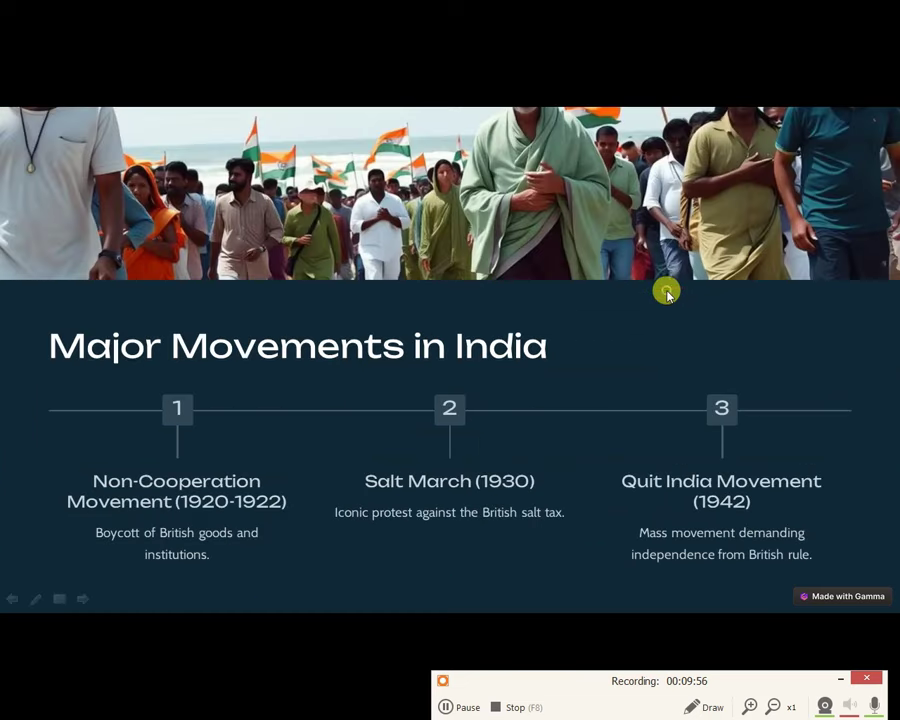
key("Escape")
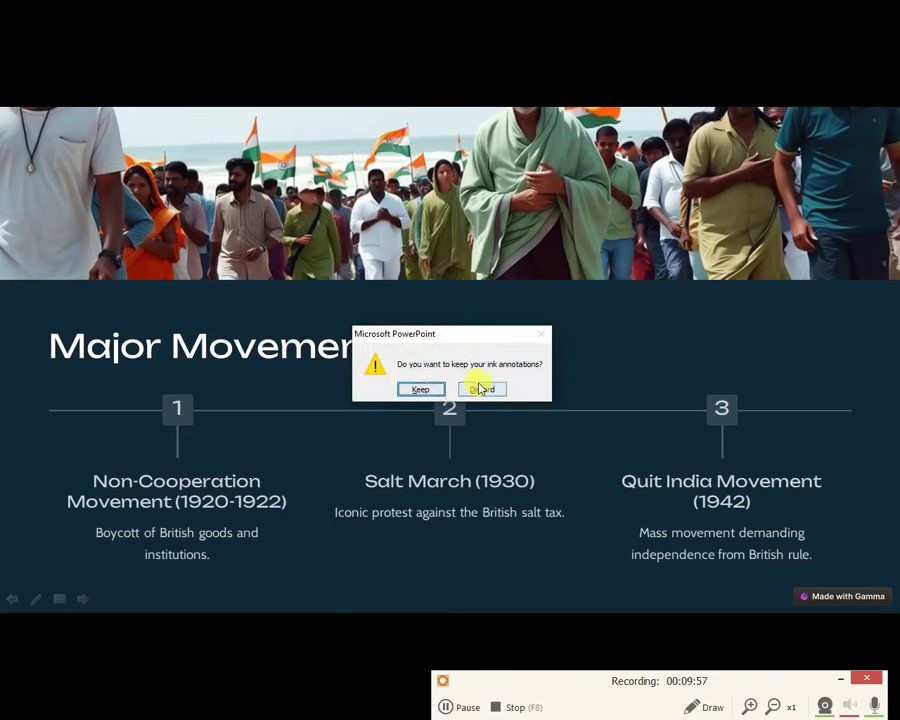
left_click(479, 388)
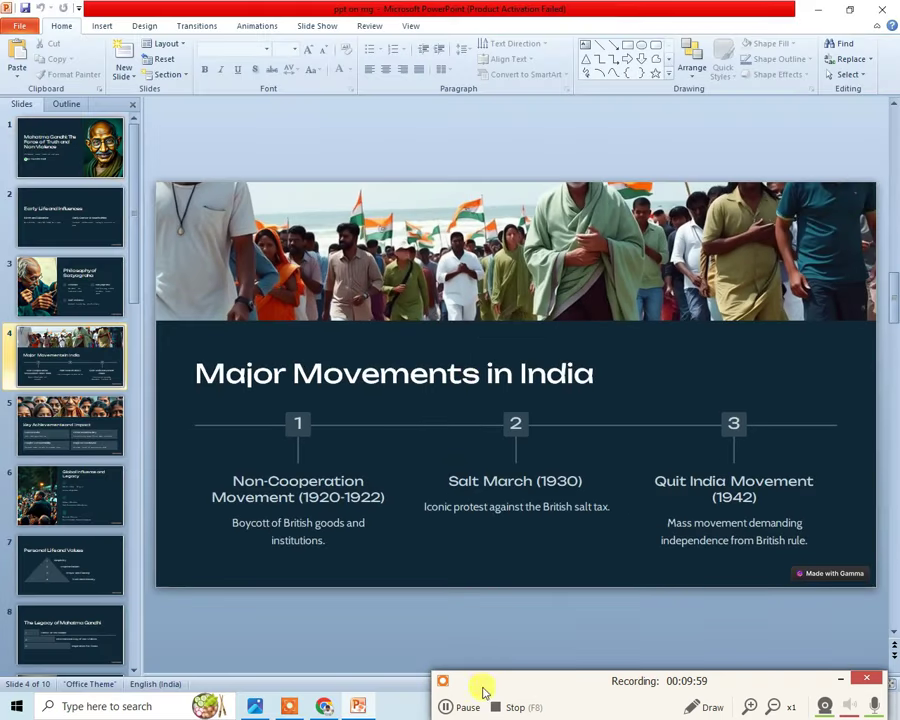